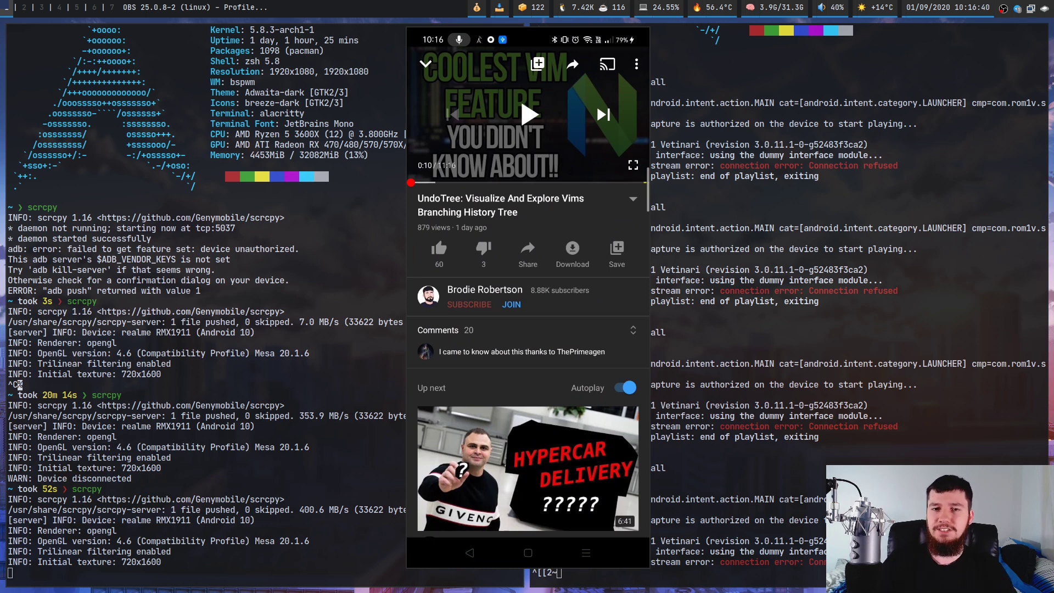
Send the phone back to its home screen using the home button in the scrcpy mirror
click(529, 559)
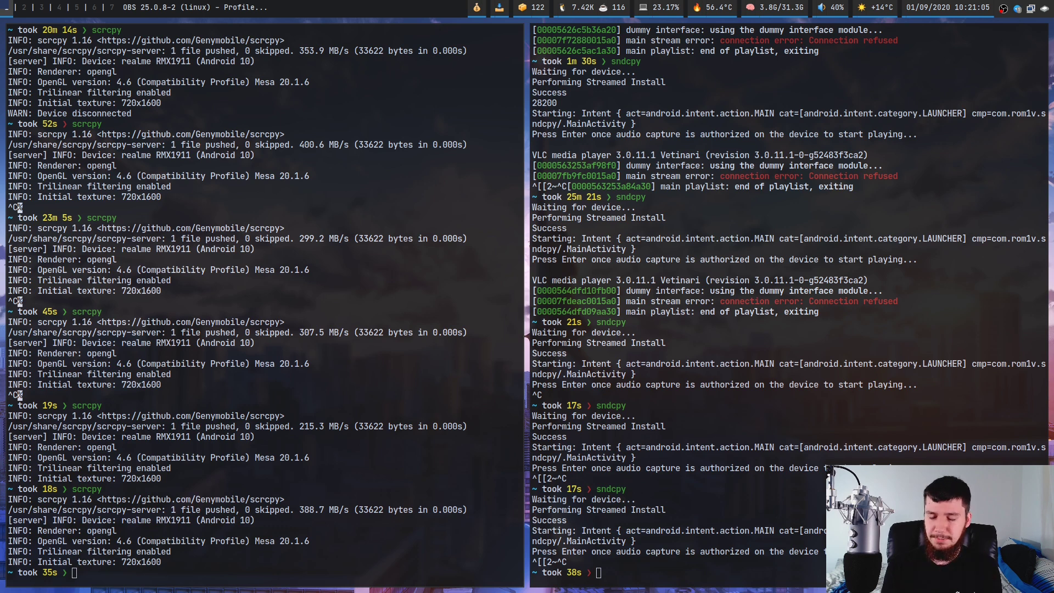
Rerun the previous scrcpy command in the left terminal and sndcpy in the right one
click(296, 249)
key(Up)
key(Return)
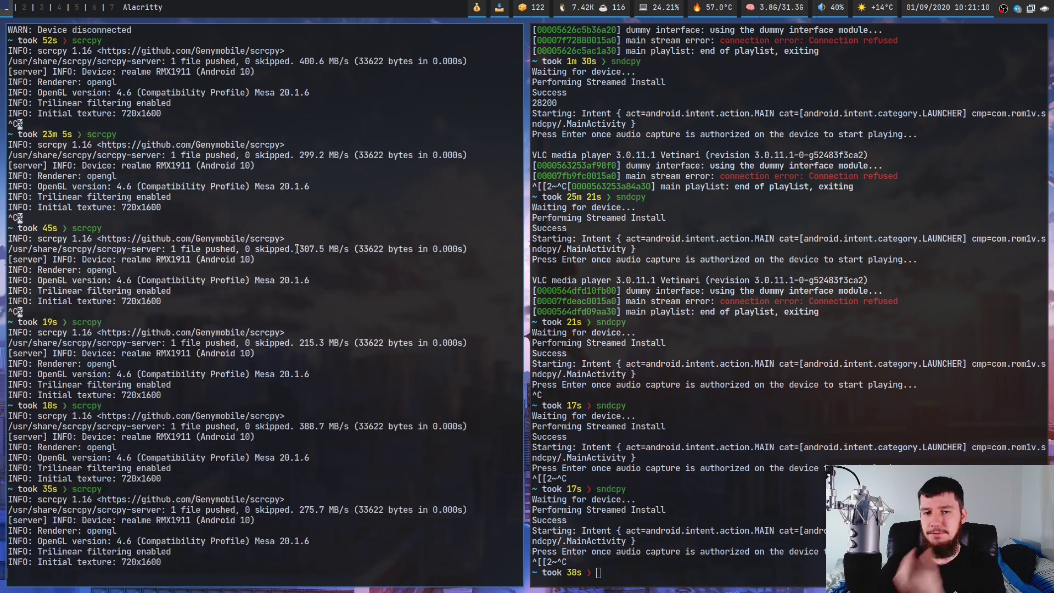
click(828, 342)
key(Up)
key(Return)
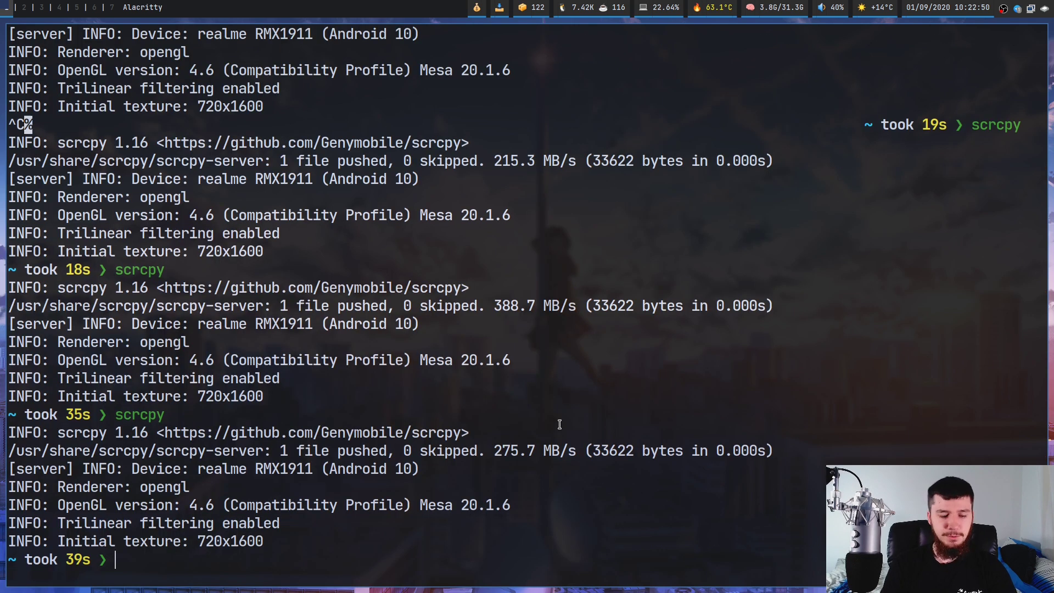
Abandon the half-typed scrcpy -s command and run adb devices to list attached phones
text(scrcpy -s)
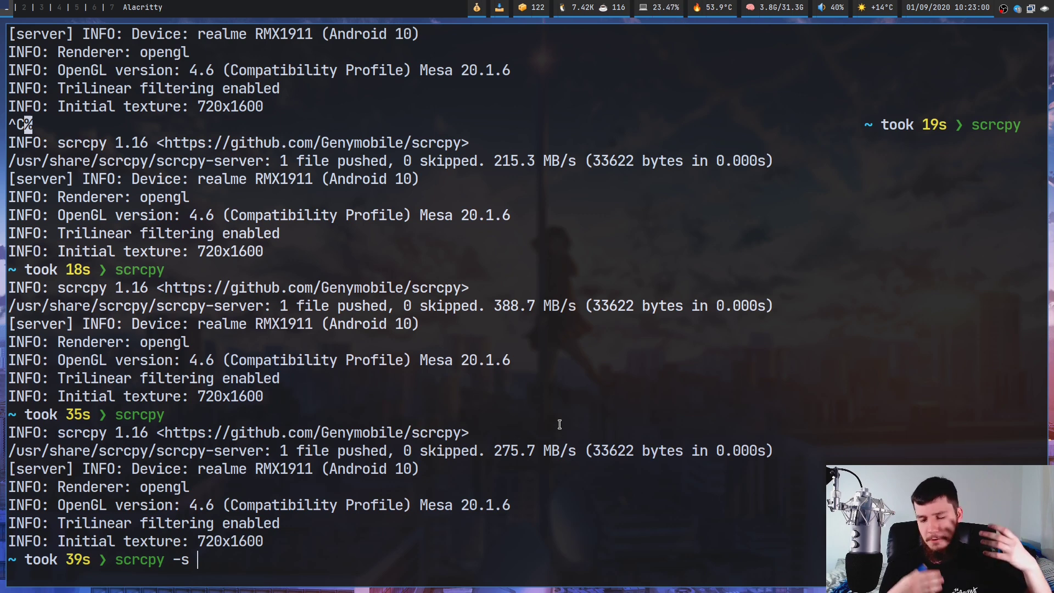
key(BackSpace)
key(BackSpace)
key(BackSpace)
key(BackSpace)
key(BackSpace)
key(BackSpace)
key(BackSpace)
key(BackSpace)
key(BackSpace)
key(BackSpace)
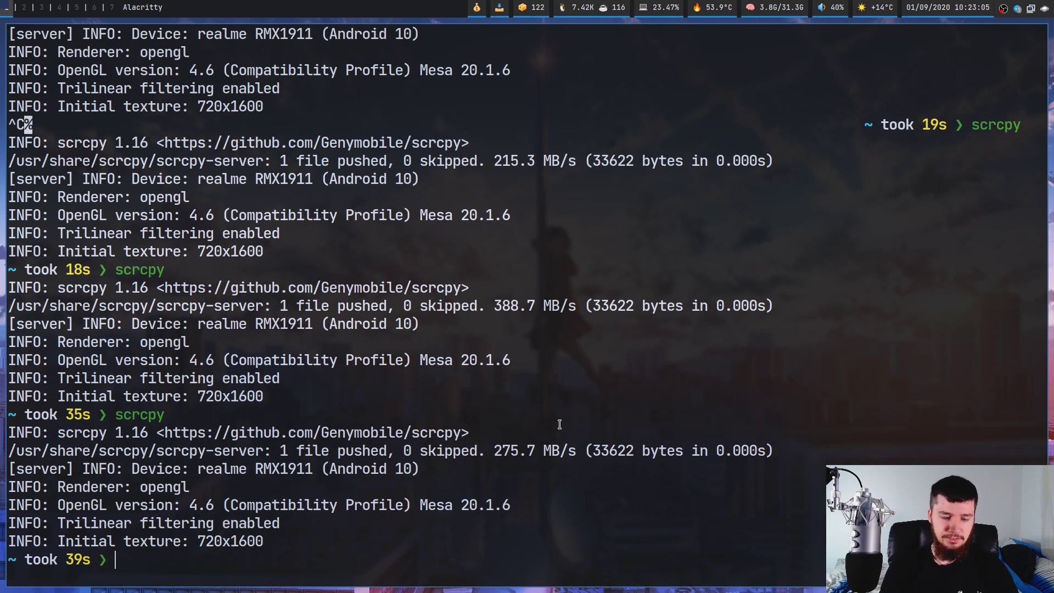
text(adb d)
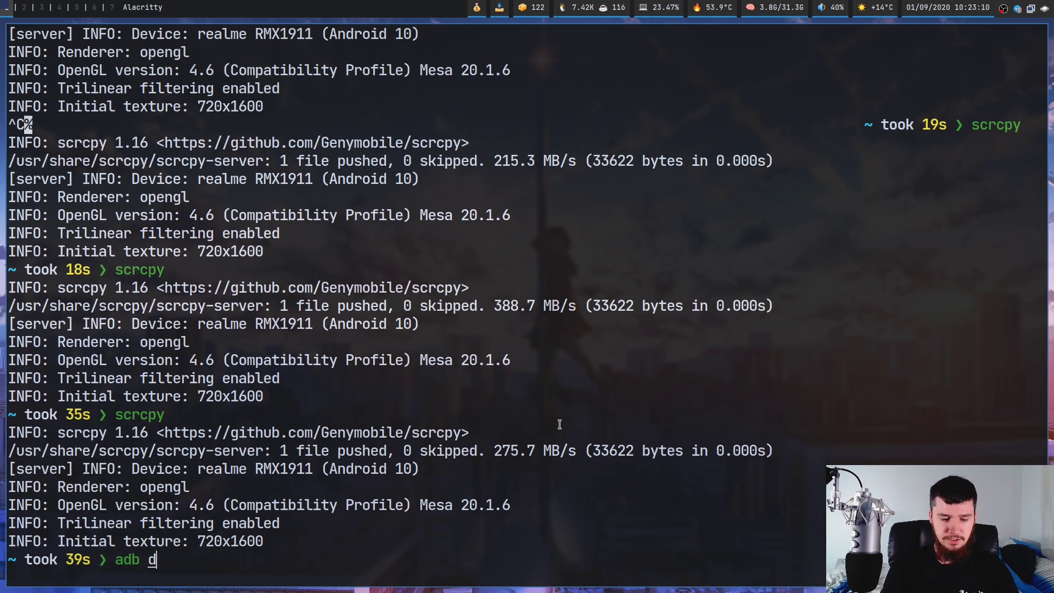
text(evices)
key(Return)
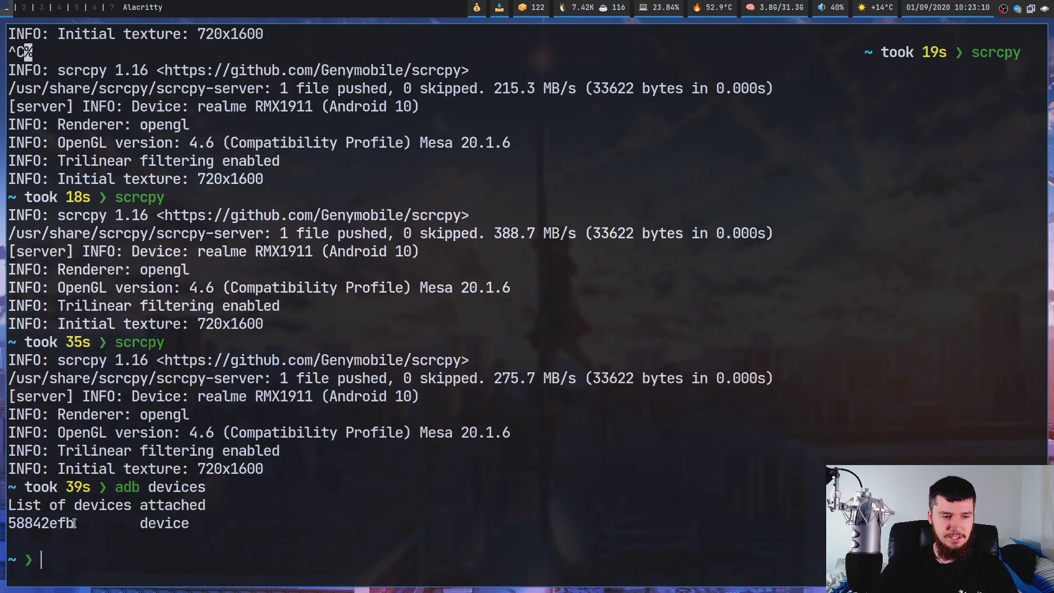
Launch scrcpy -s with the phone's serial copied from the adb device list
drag(74, 523, 4, 525)
key(ctrl+c)
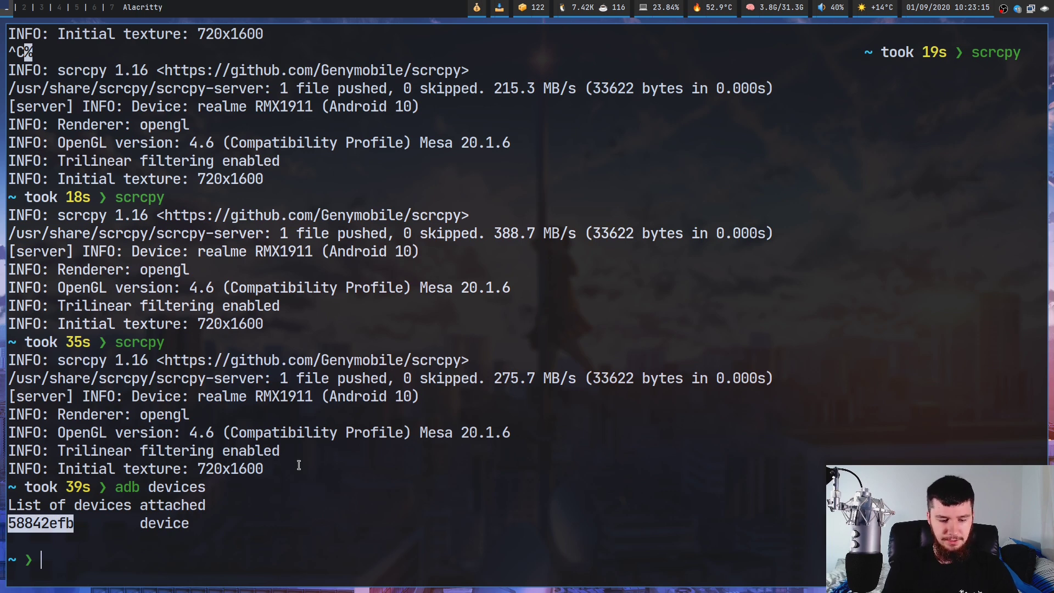
text(scrcpy -)
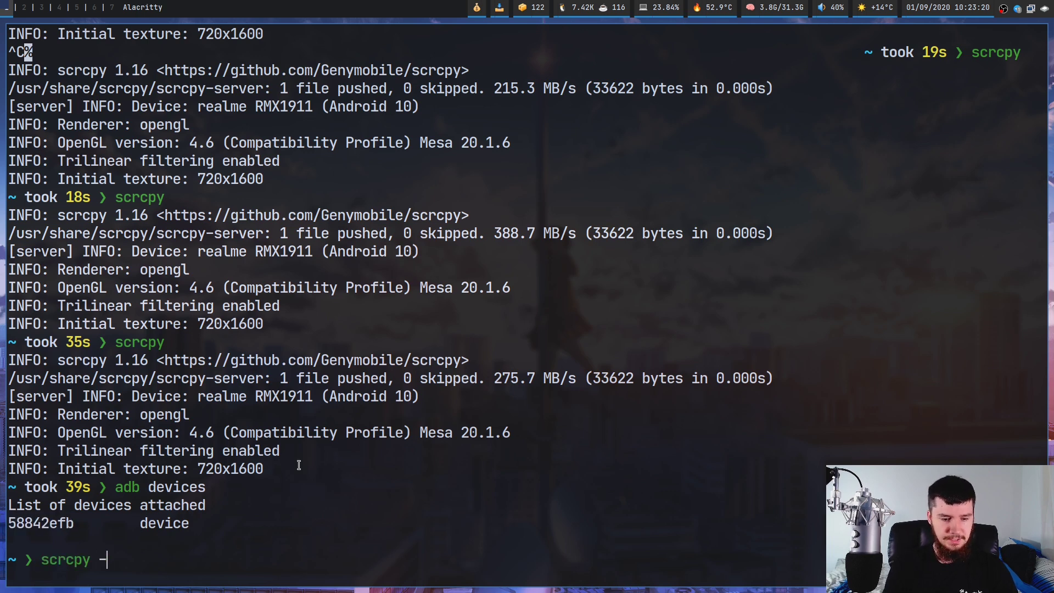
text(s)
middle_click(299, 465)
key(Return)
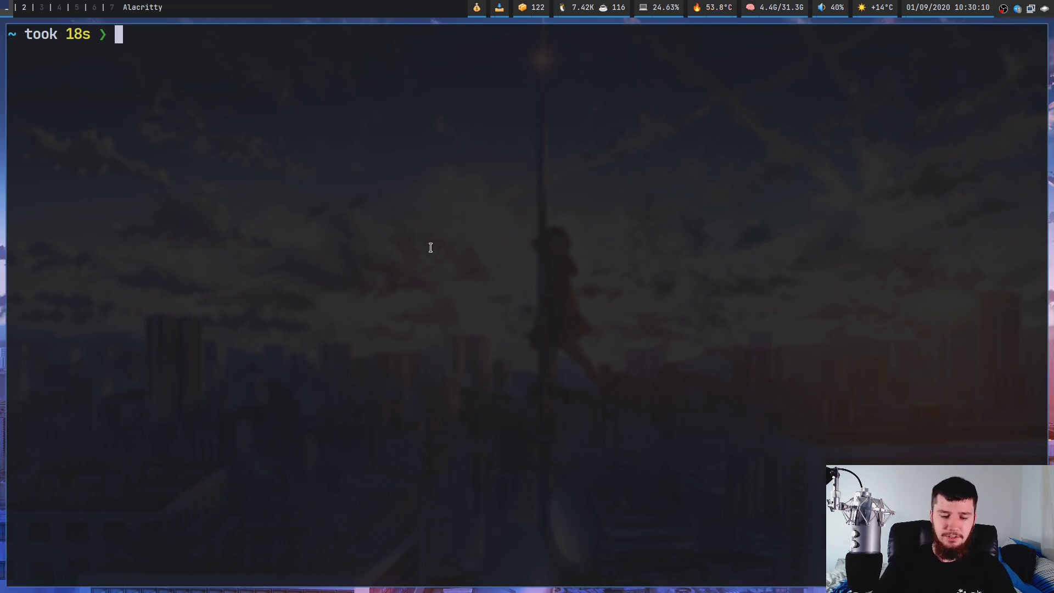
Run scrcpy --max-fps 5 to mirror the phone at five frames per second
text(scrp)
key(Tab)
text(--max-fps )
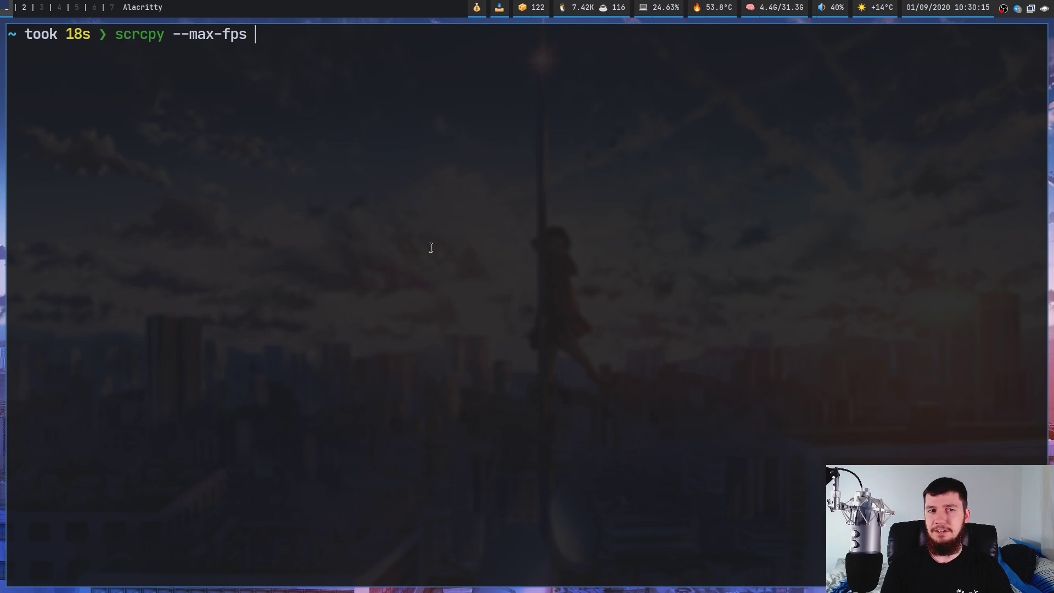
text(5)
key(Return)
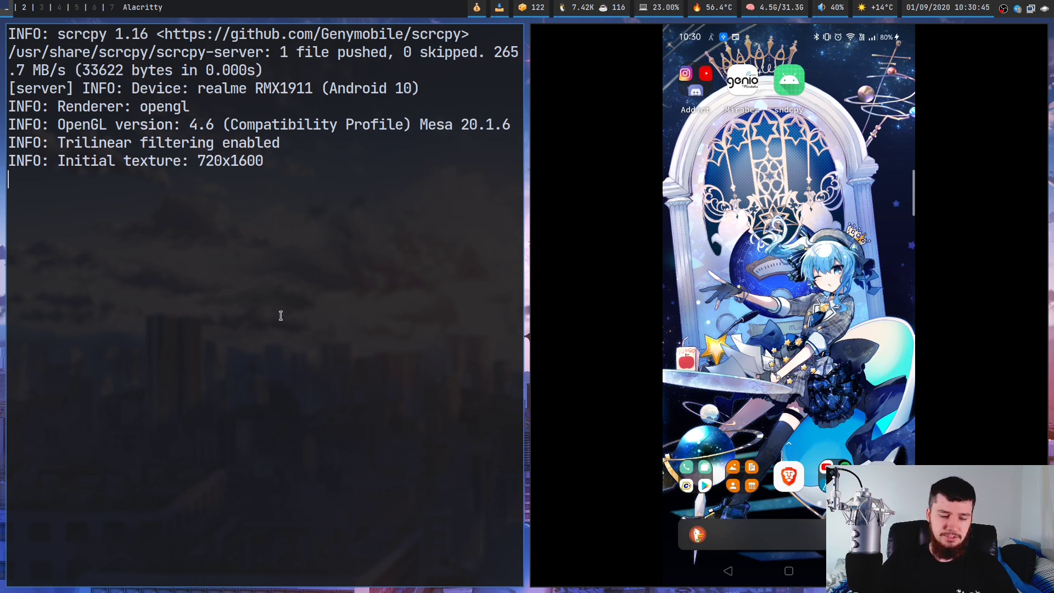
Stop the mirror and rerun scrcpy with --bit-rate 2M in place of --max-fps 5
key(ctrl+c)
key(Up)
key(BackSpace)
key(BackSpace)
key(BackSpace)
key(BackSpace)
key(BackSpace)
key(BackSpace)
key(BackSpace)
key(BackSpace)
key(BackSpace)
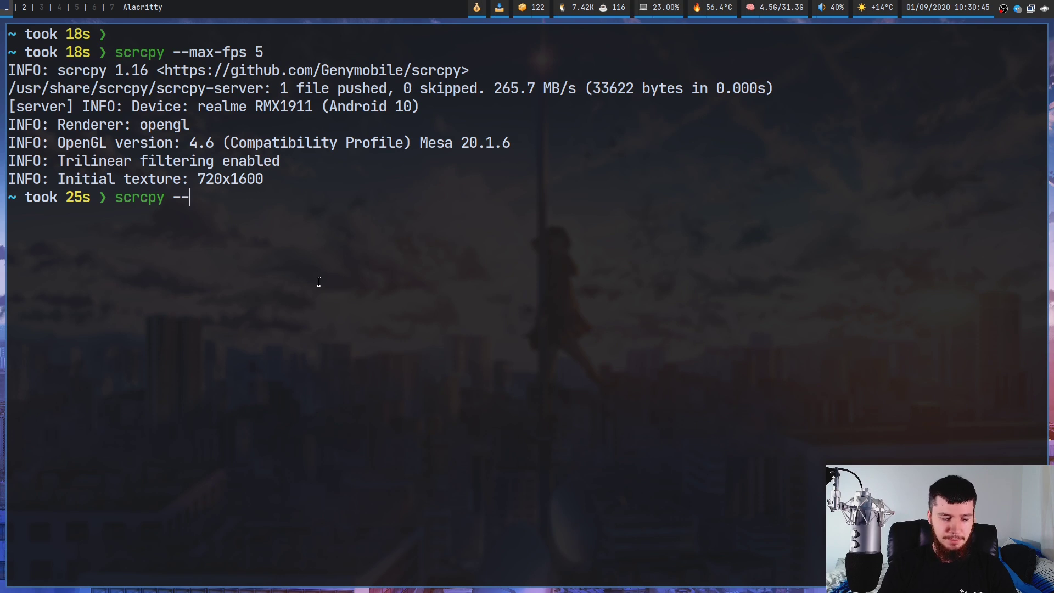
text(bitrate)
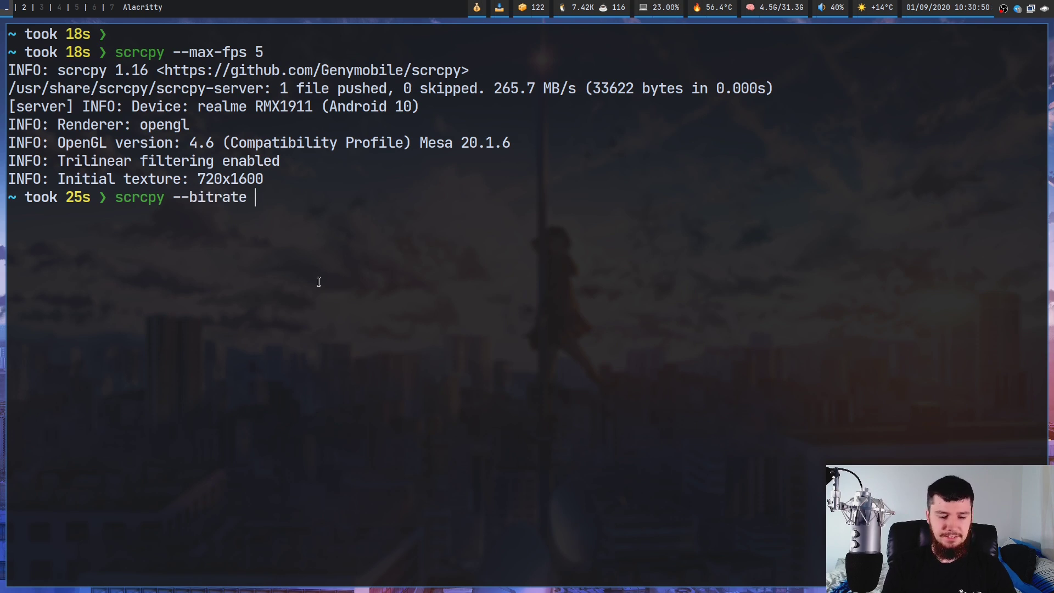
key(BackSpace)
key(BackSpace)
key(BackSpace)
key(BackSpace)
key(BackSpace)
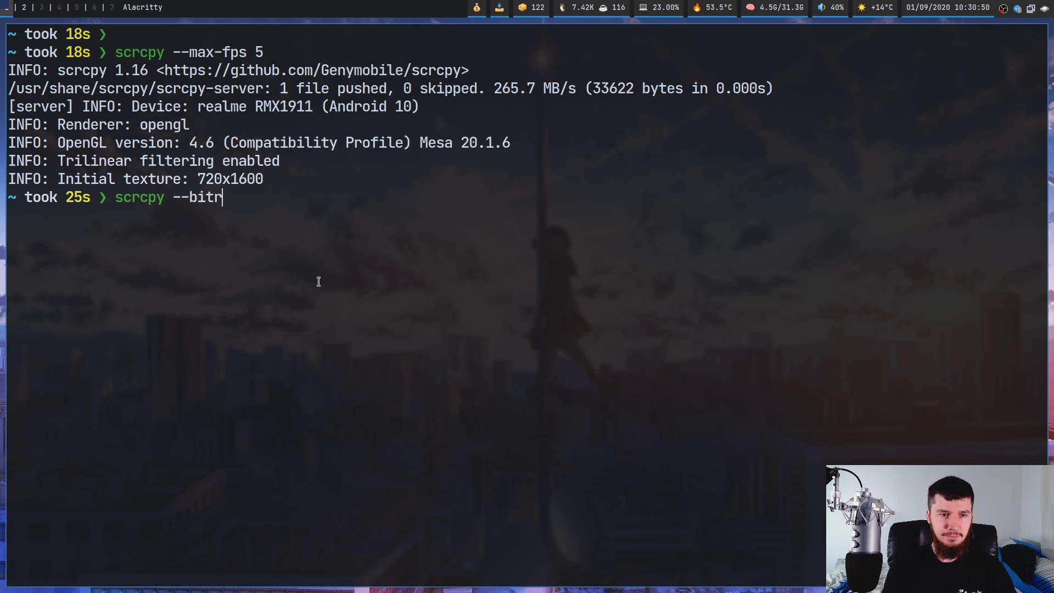
text(-rate)
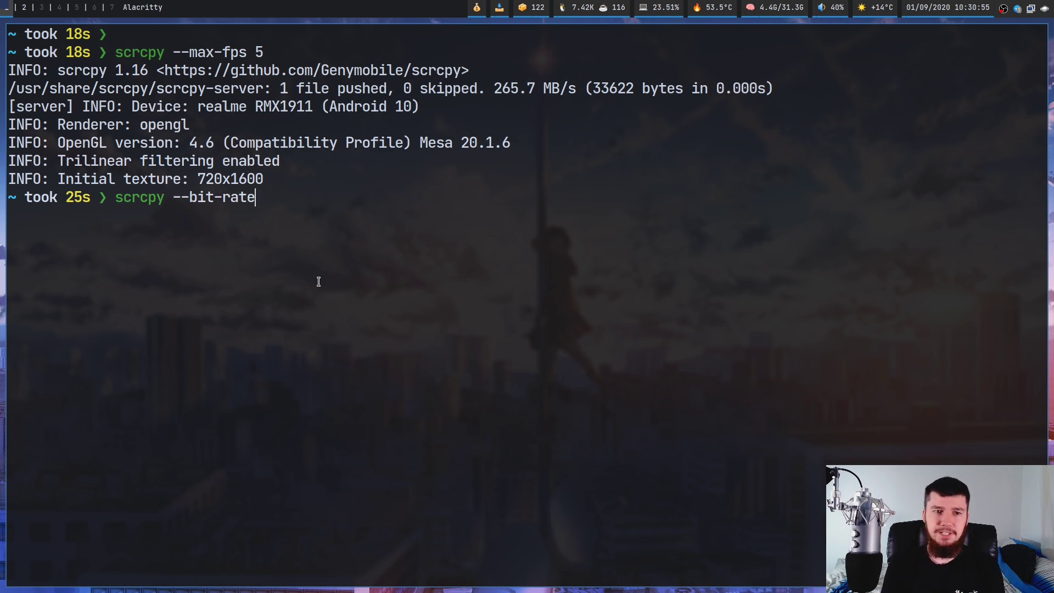
text( 2M)
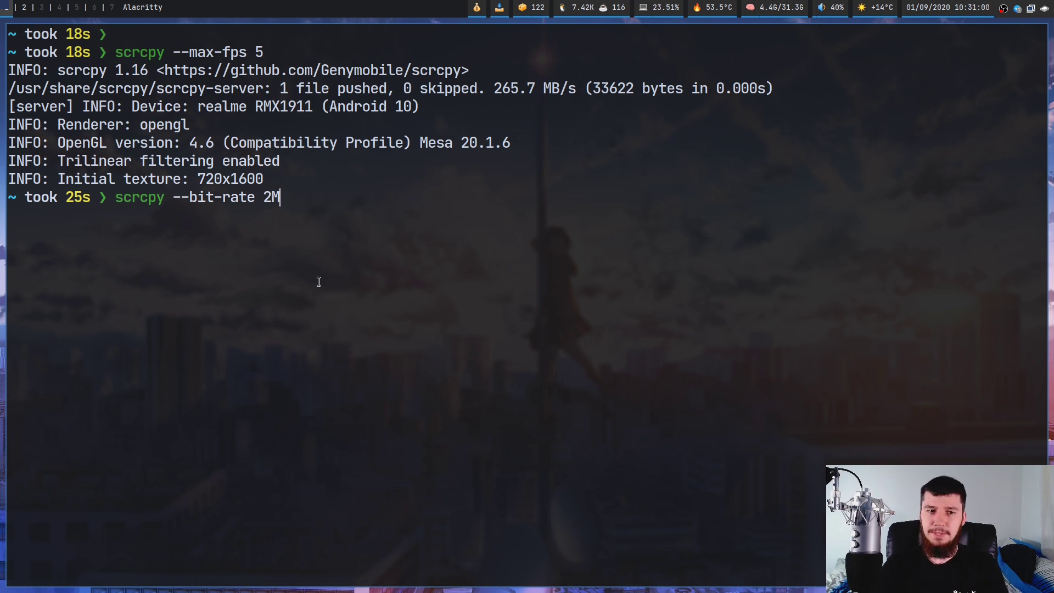
key(Return)
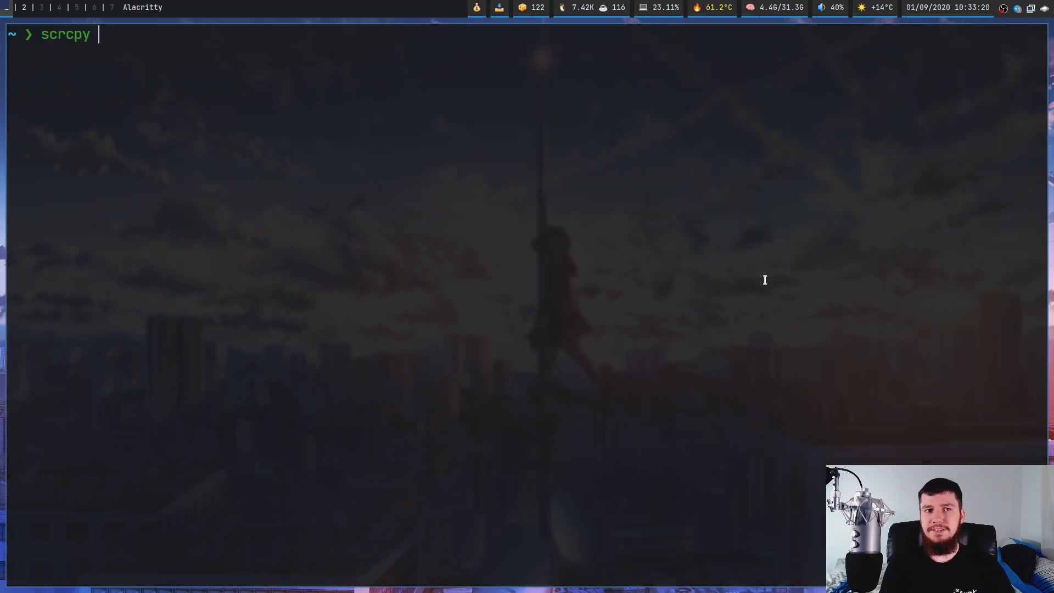
Run scrcpy --max-size 1024 so the mirror's largest dimension is 1024 pixels
text(--ma)
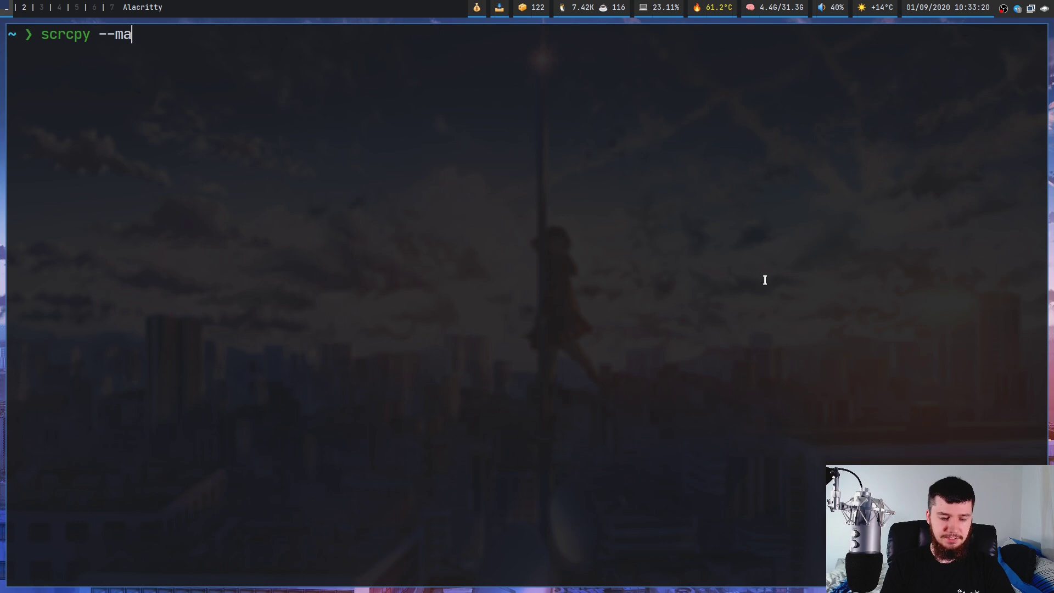
text(x-sz)
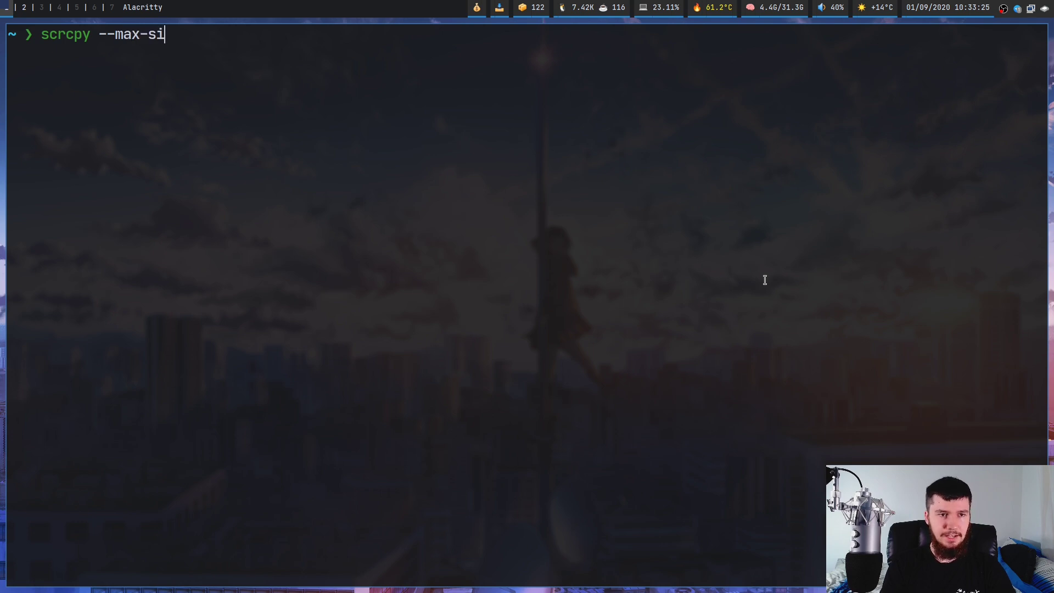
text(e 2)
key(BackSpace)
text(1024)
key(Return)
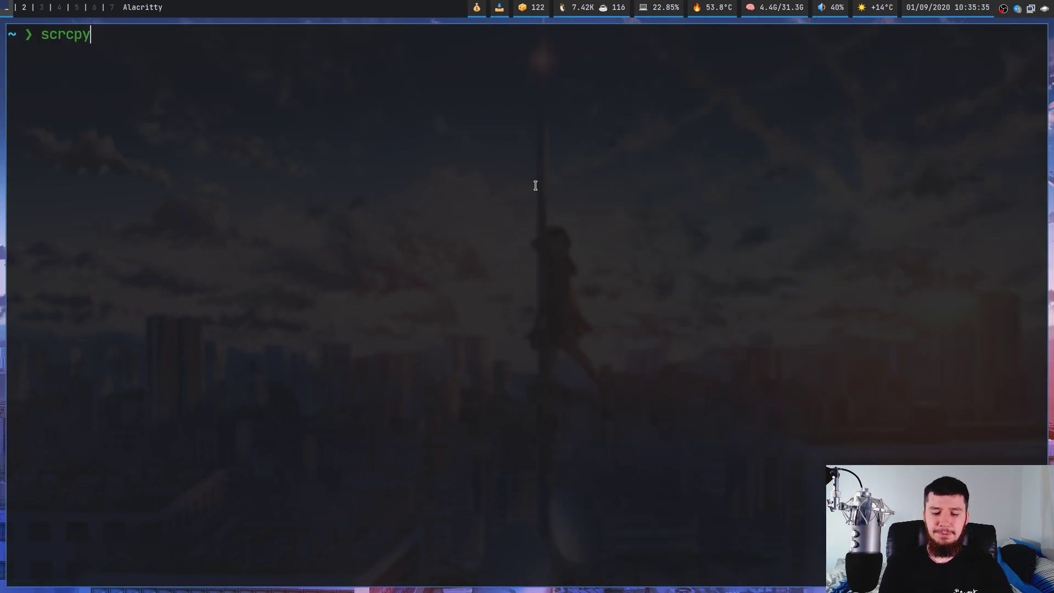
Run scrcpy --crop 500:1000:40:20 to mirror only that screen region
text(--crop)
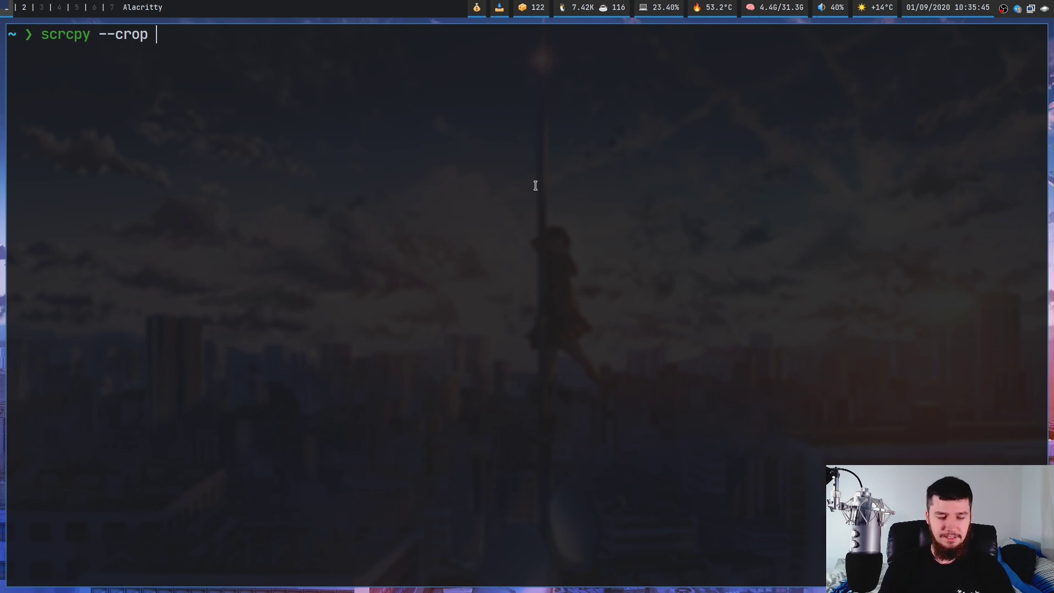
text(500:1000:)
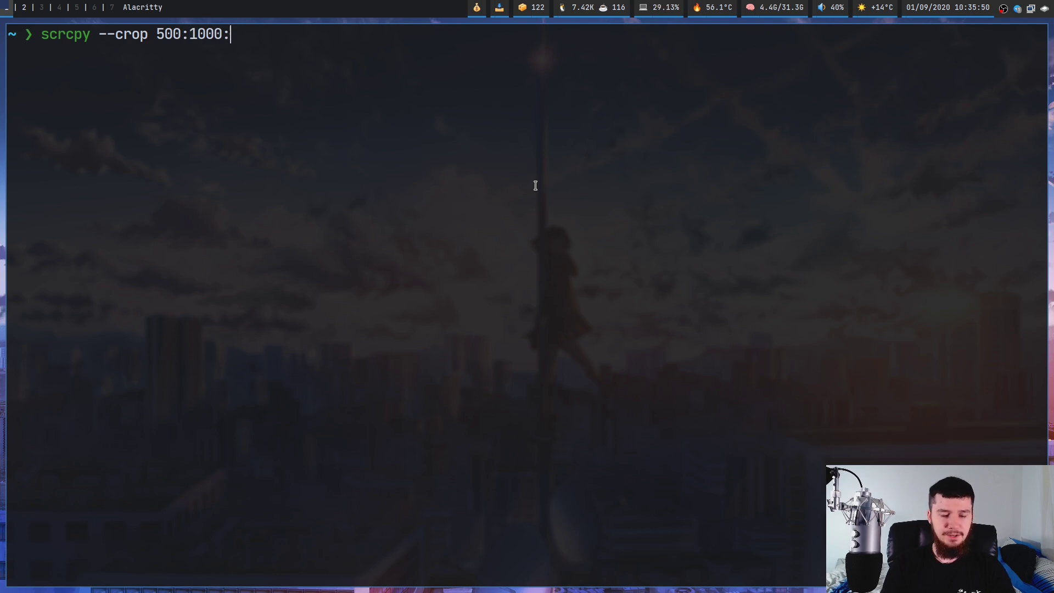
text(40:20)
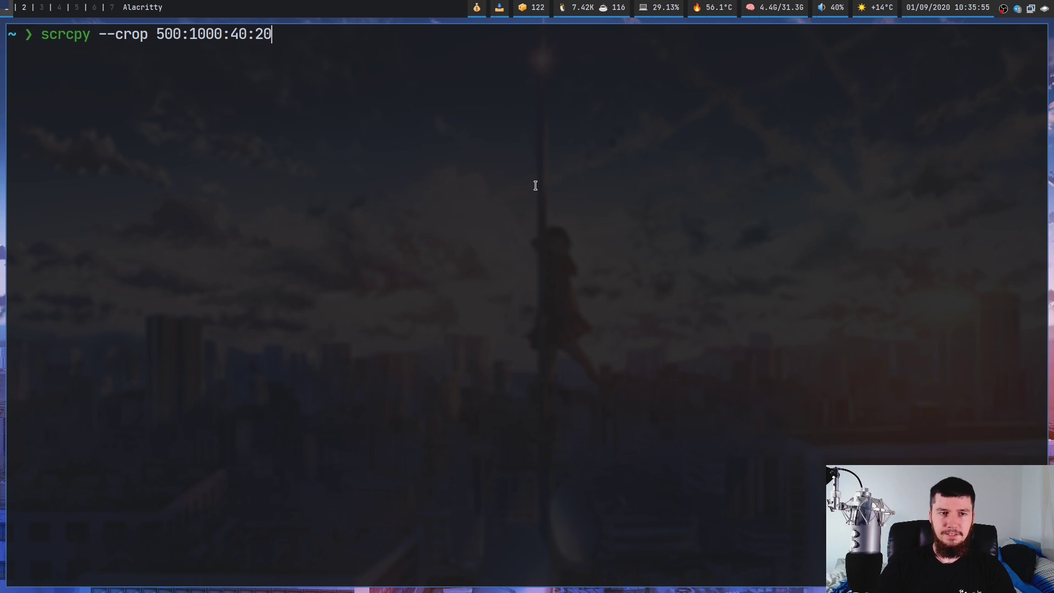
key(Return)
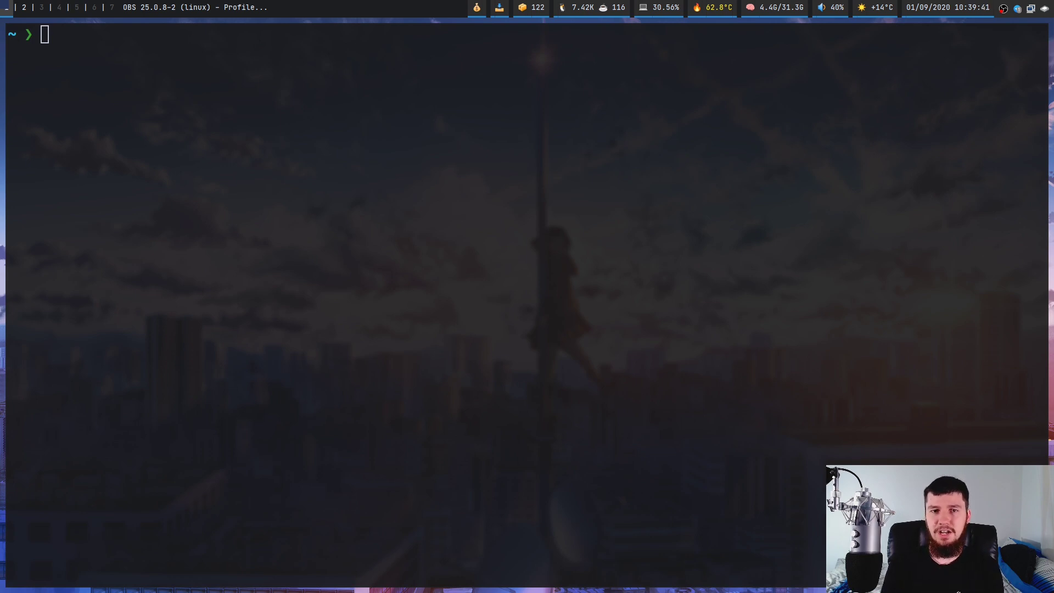
Run scrcpy -Sw with the phone screen off, then enter the mp4 recording command
text(scrcpy -S)
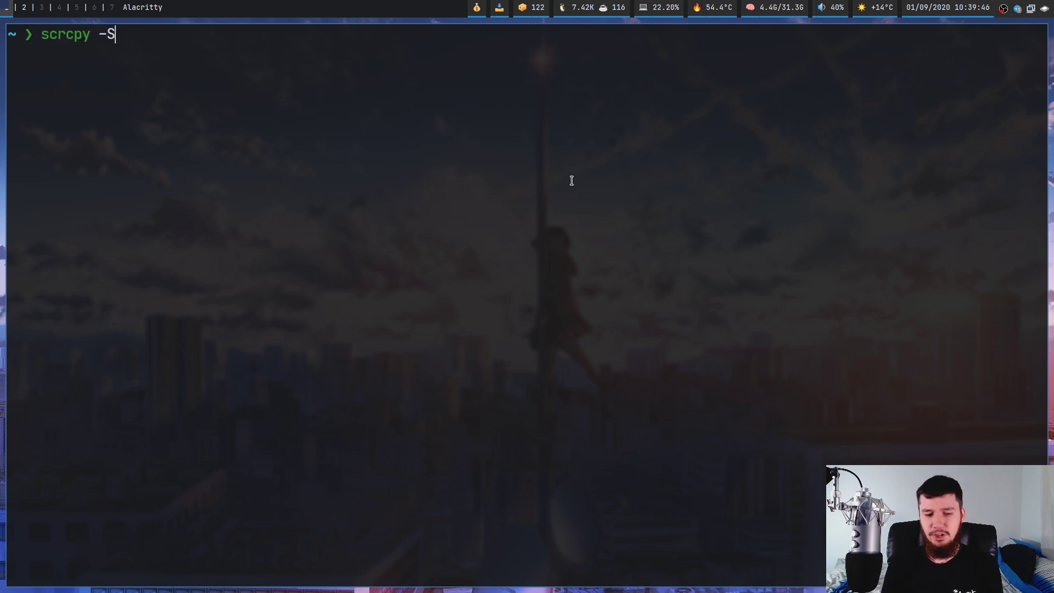
text(w)
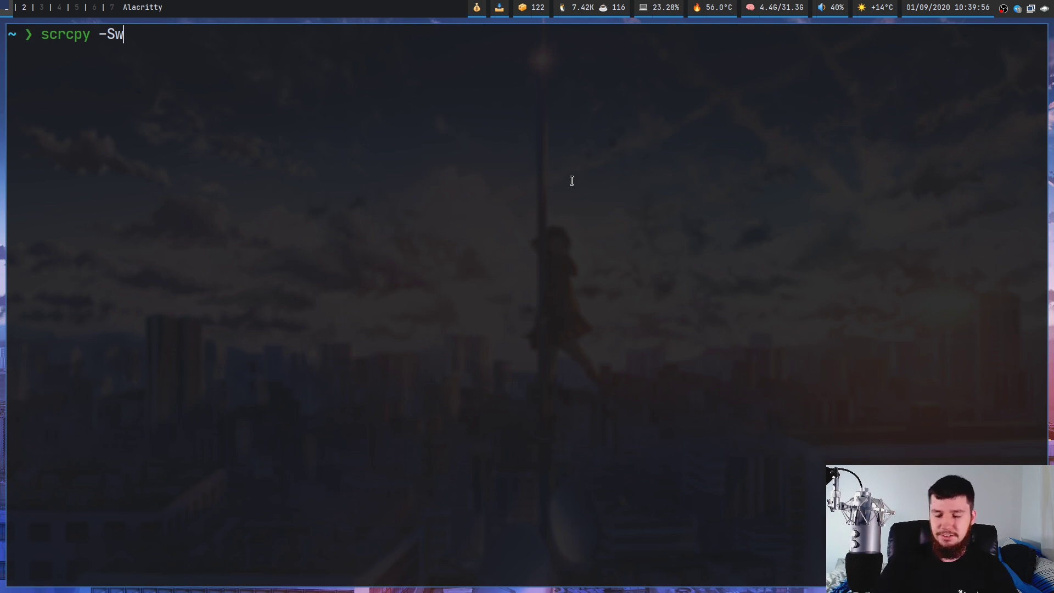
key(Return)
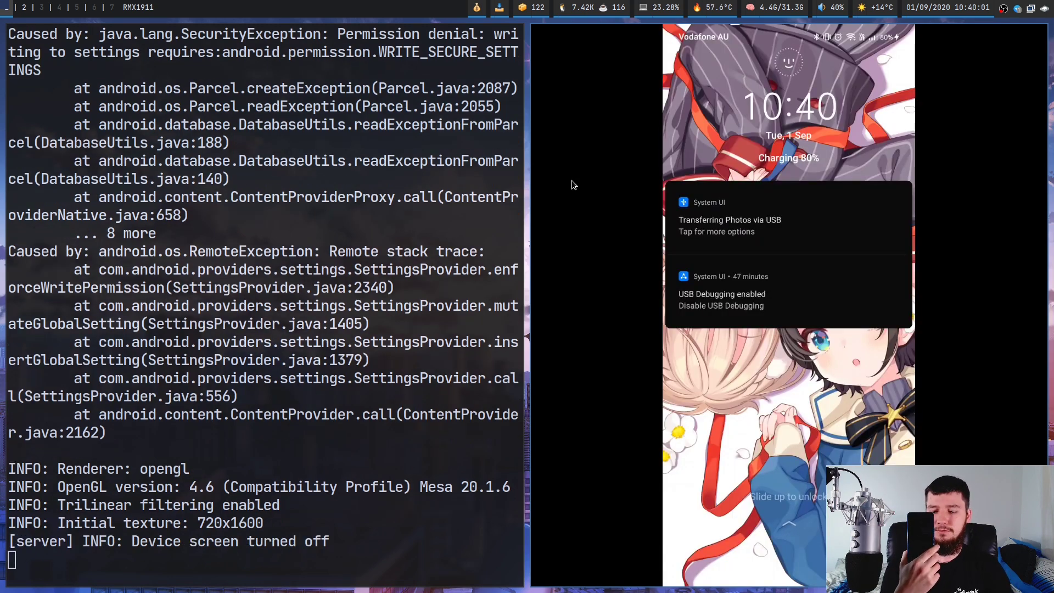
text(scrcpy )
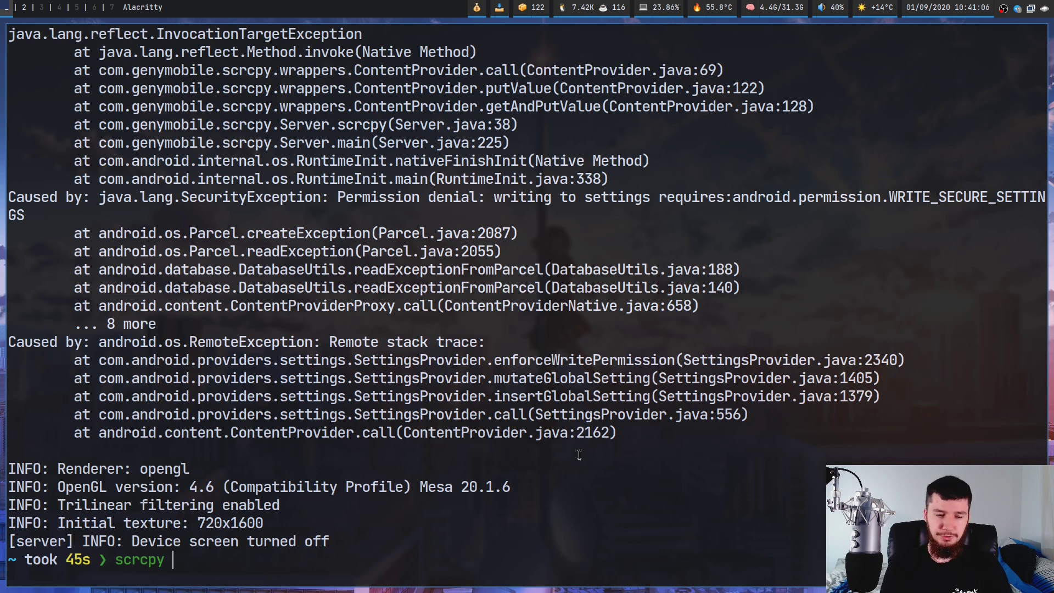
text(-r )
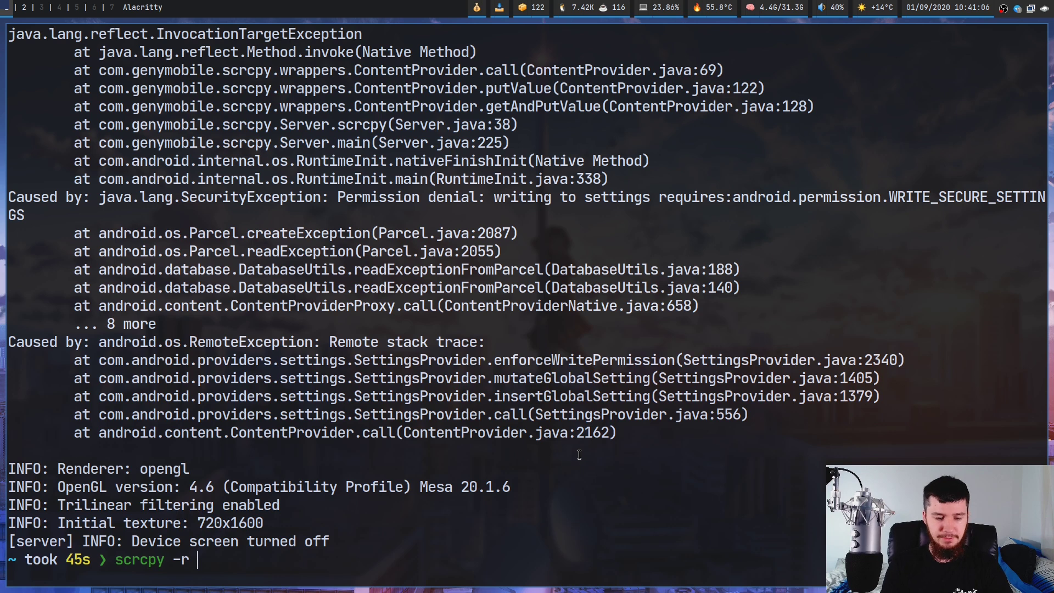
text(file.mp)
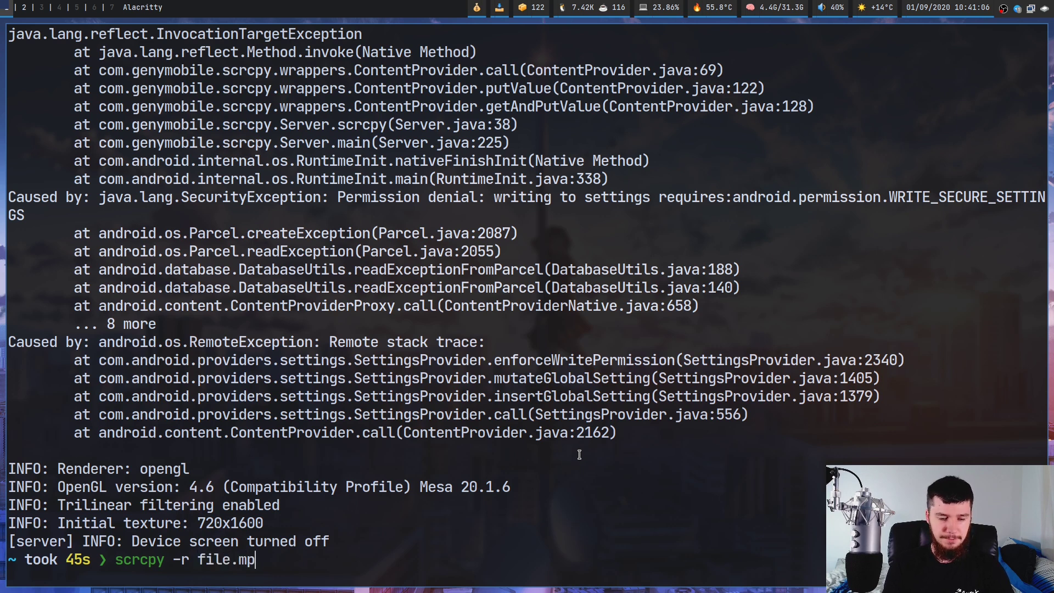
text(4 --recor)
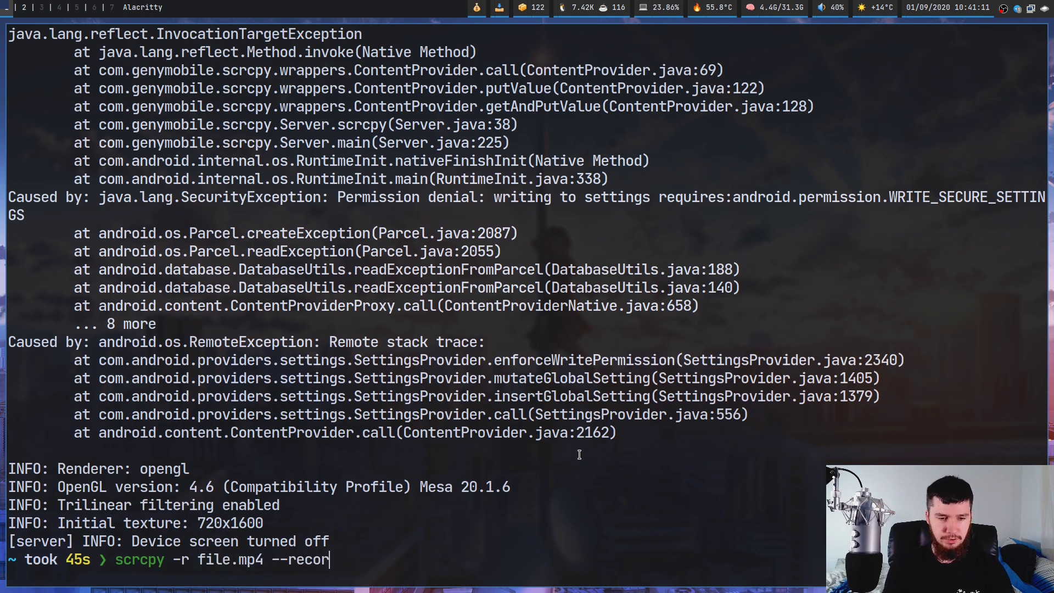
text(d-format )
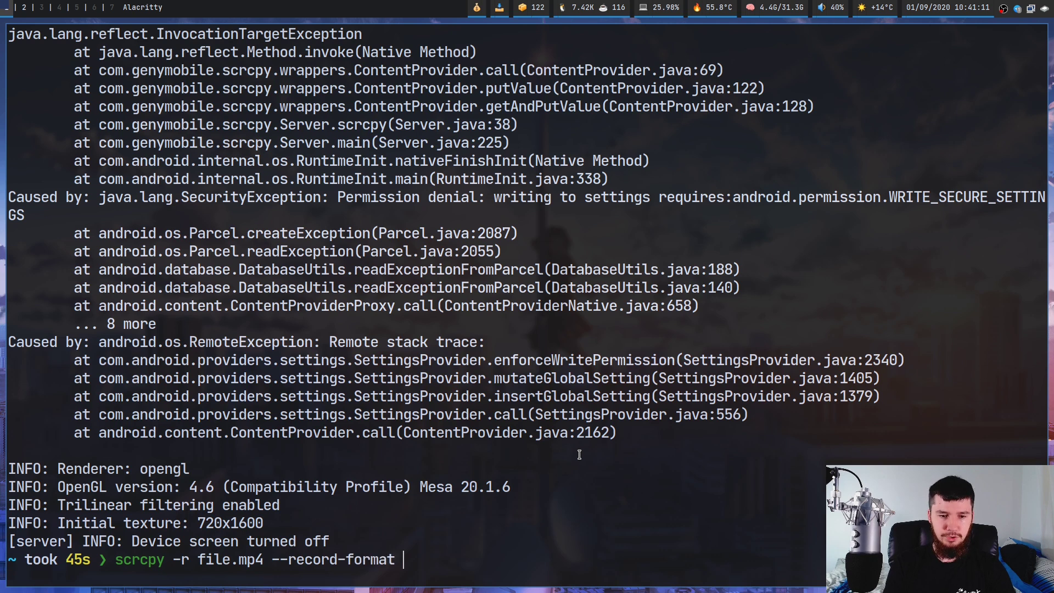
text(mp4)
Start the file.mp4 recording and stop it with Ctrl+C a few seconds later
key(Return)
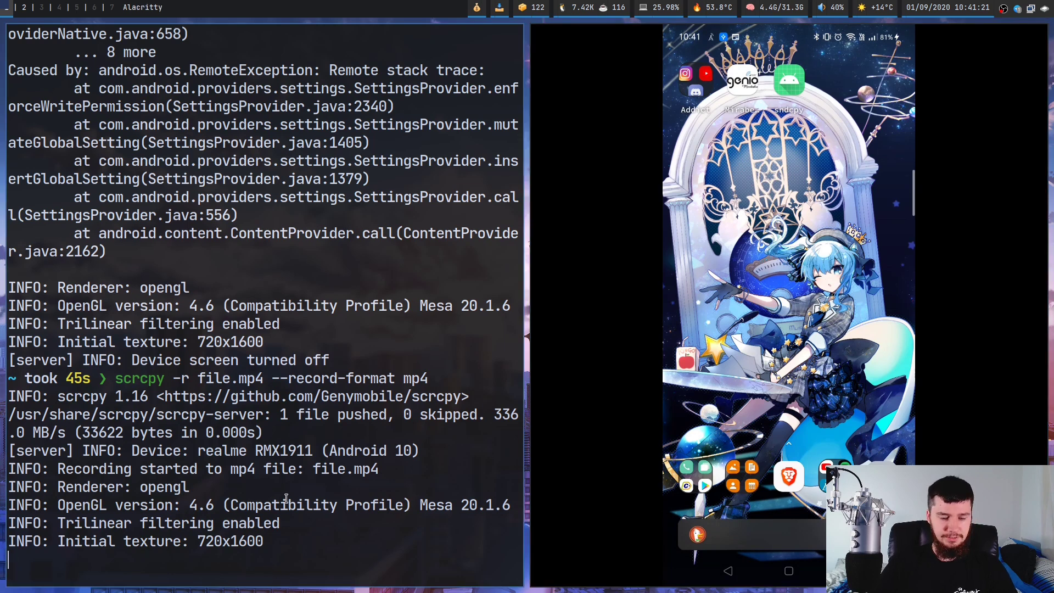
key(ctrl+c)
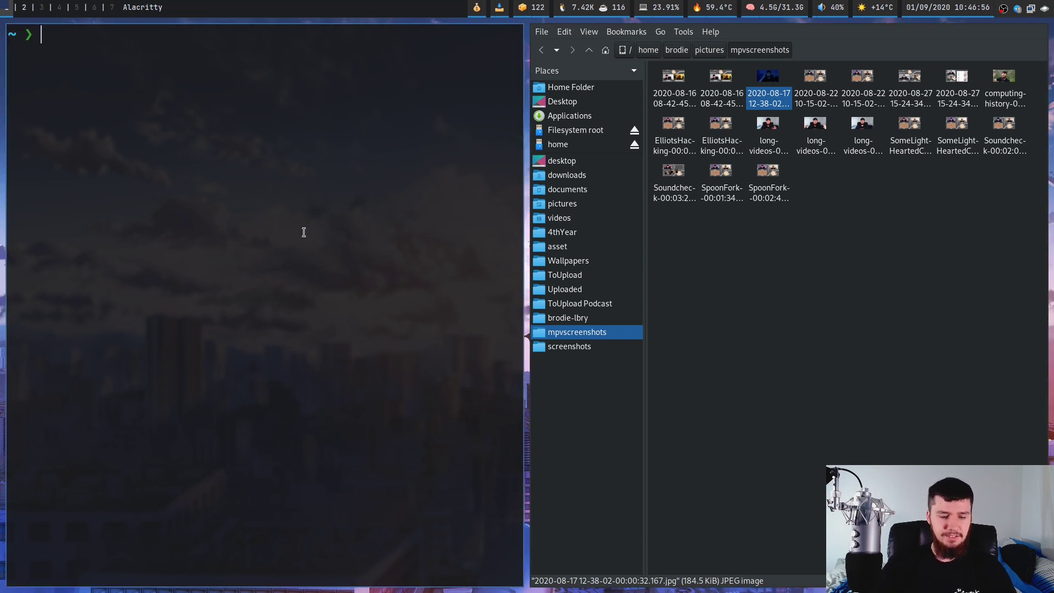
Mirror the phone and drop the 2020-08-17 screenshot onto it, pushing it to /sdcard/
text(scrcpy)
key(Return)
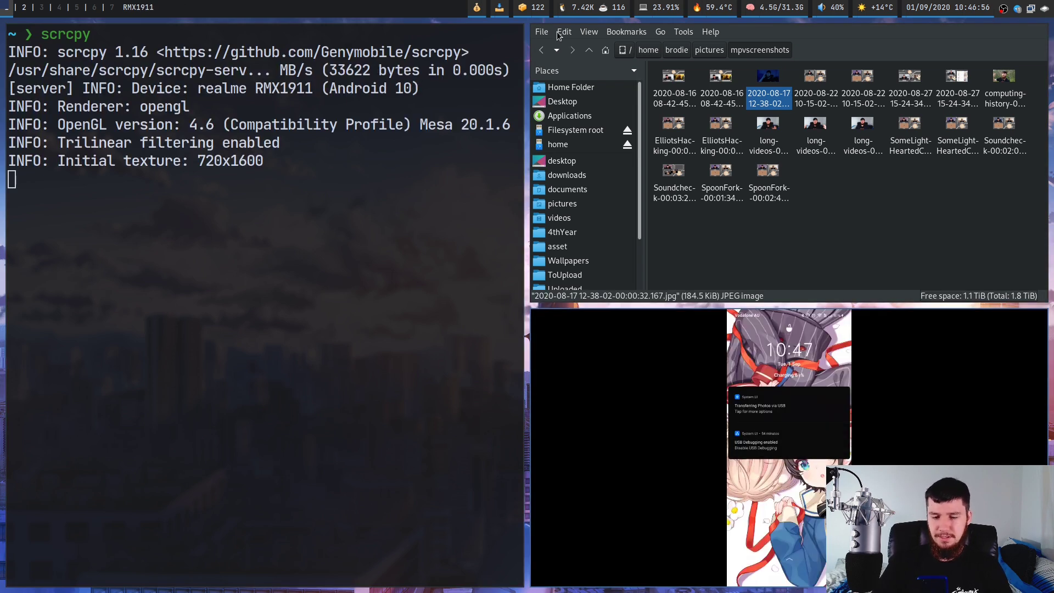
drag(771, 77, 807, 371)
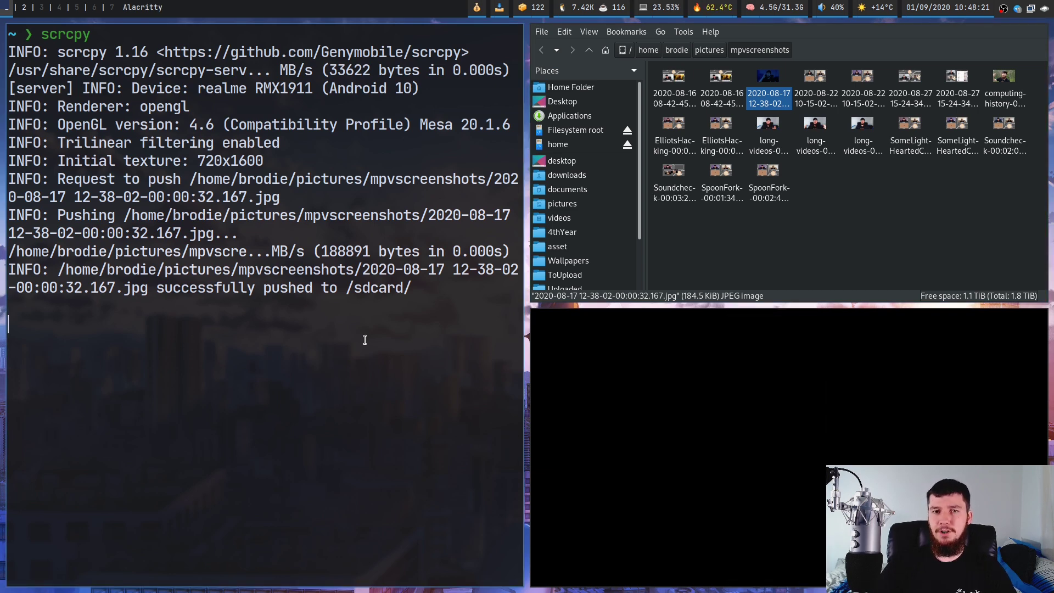
key(ctrl+c)
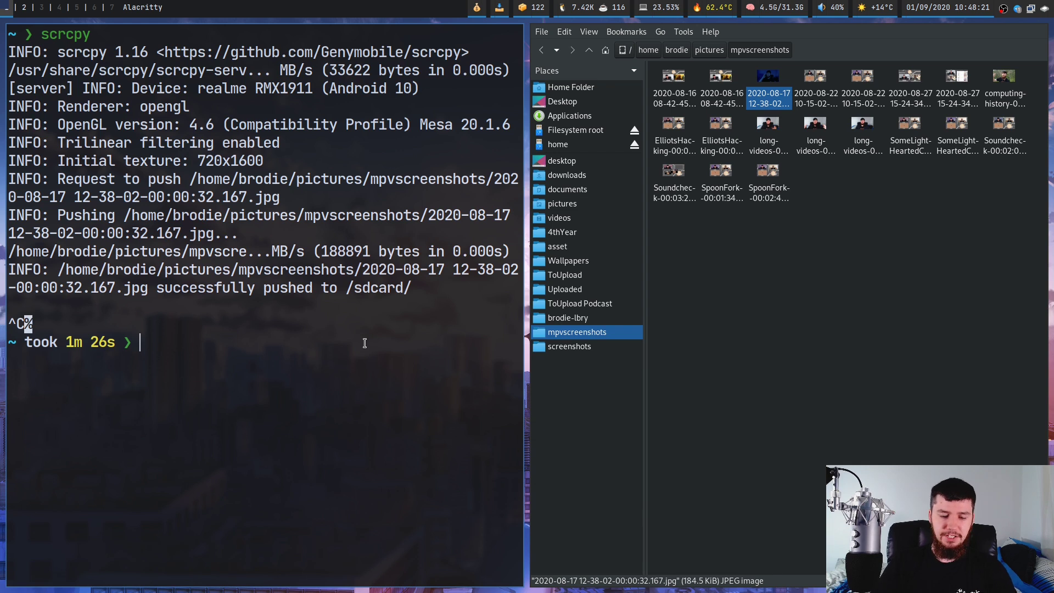
text(scrcpy)
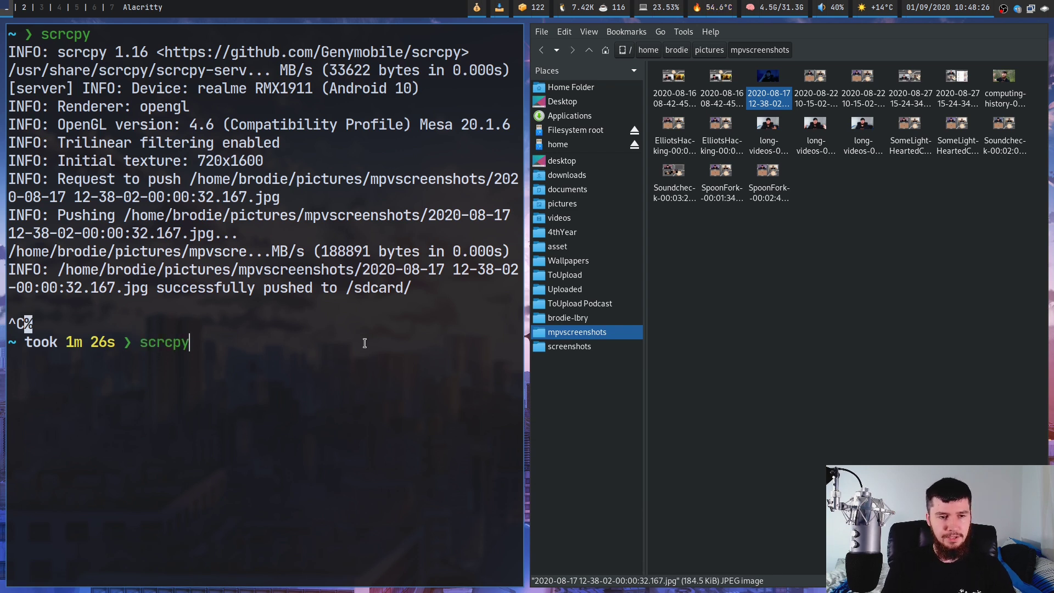
text( --push-)
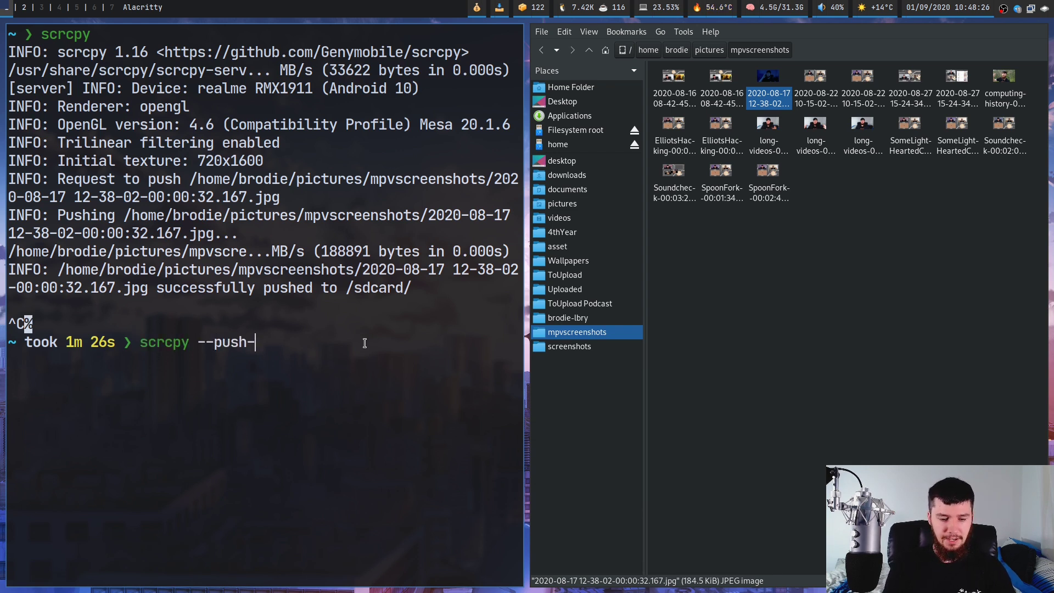
text(target )
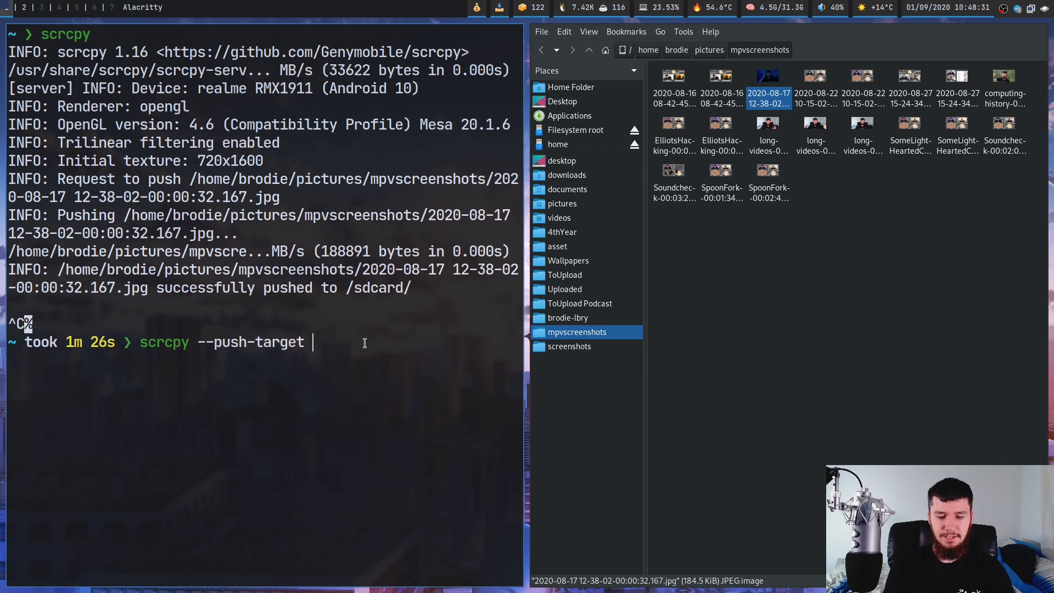
text(/sdcard/)
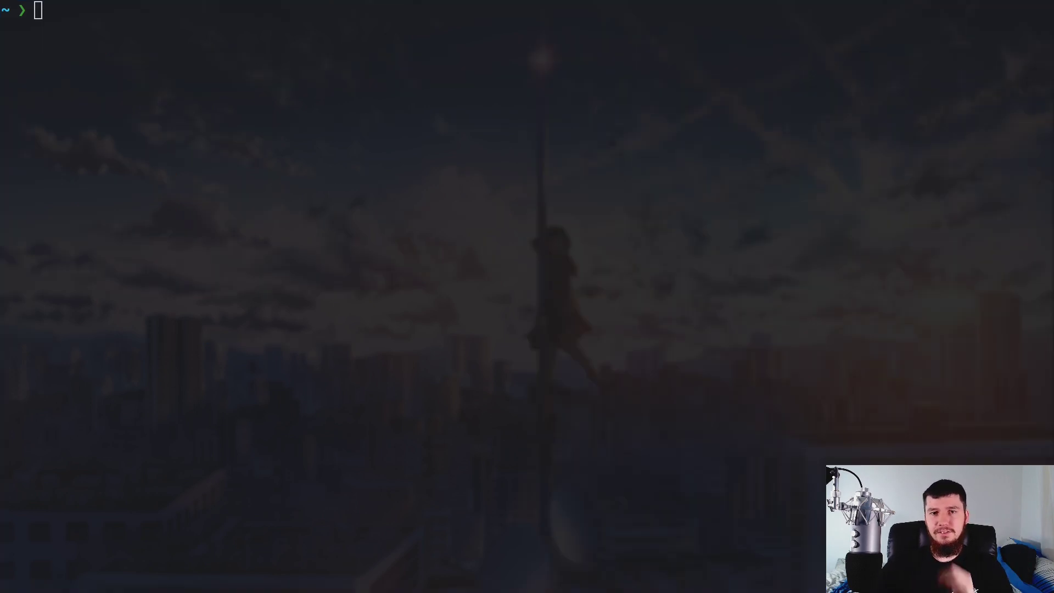
Run scrcpy -h in the terminal to print scrcpy's help text
click(376, 188)
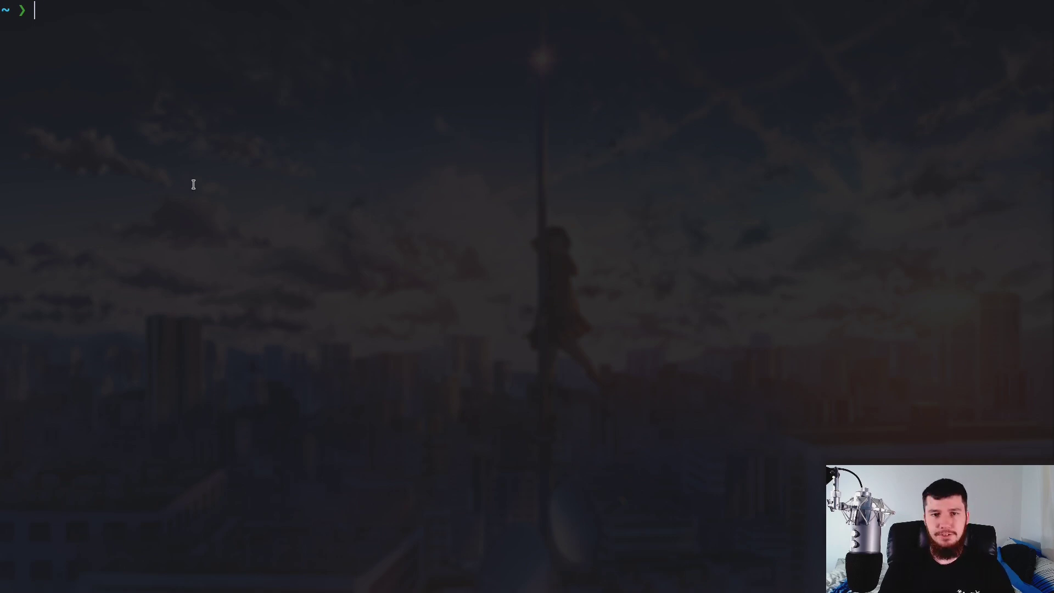
text(scrc)
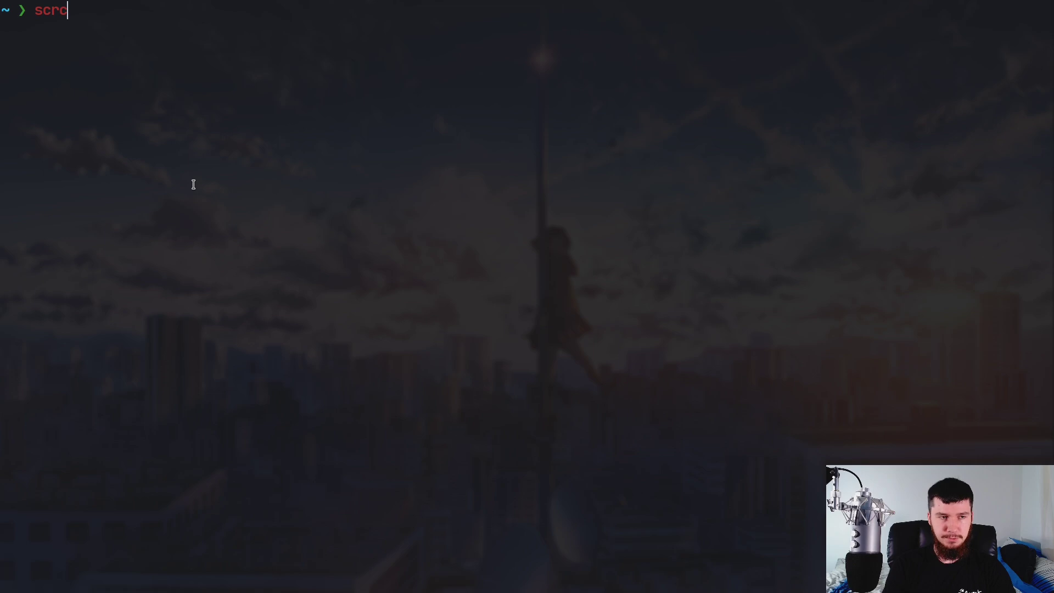
text(py -h)
key(Return)
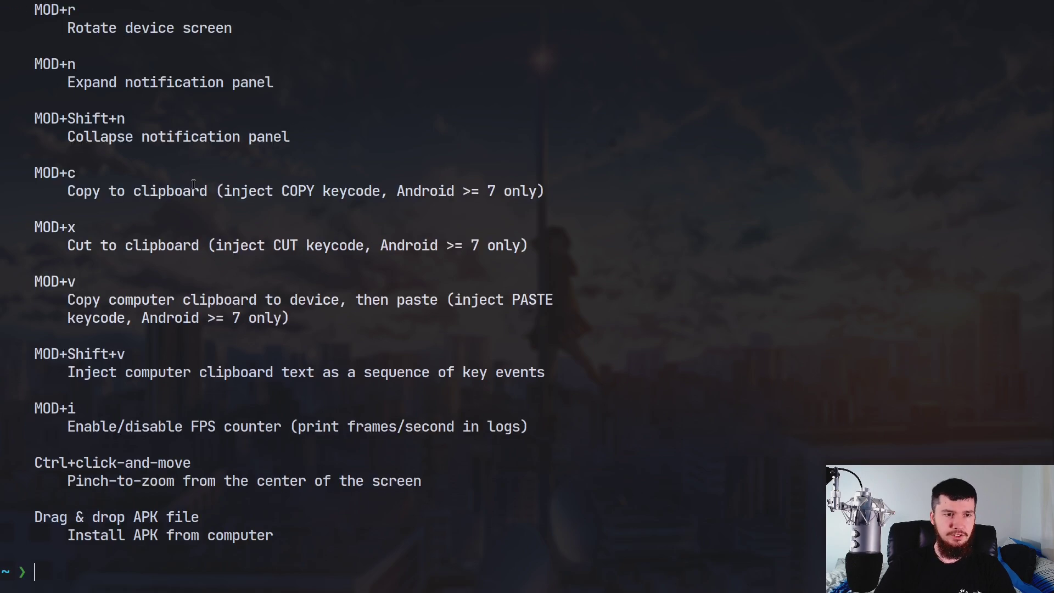
Scroll up through the help output, highlighting the device shortcut lines along the way
drag(24, 184, 464, 199)
scroll(471, 202, up, 2)
scroll(165, 26, up, 3)
drag(43, 118, 273, 174)
scroll(254, 116, up, 1)
scroll(253, 116, up, 1)
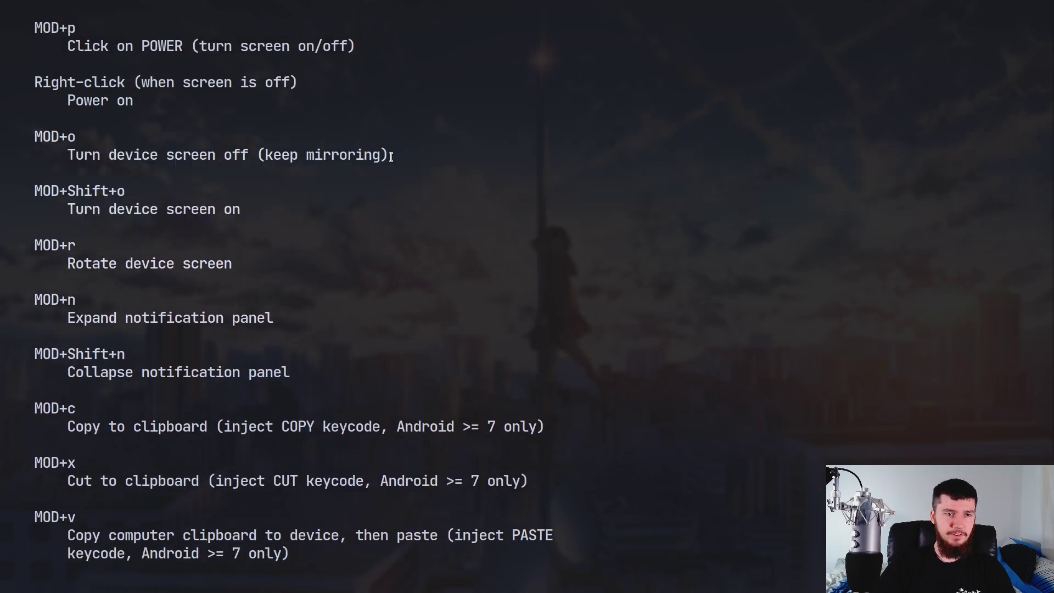
drag(390, 155, 3, 156)
scroll(238, 147, up, 2)
drag(160, 138, 206, 94)
scroll(245, 44, up, 3)
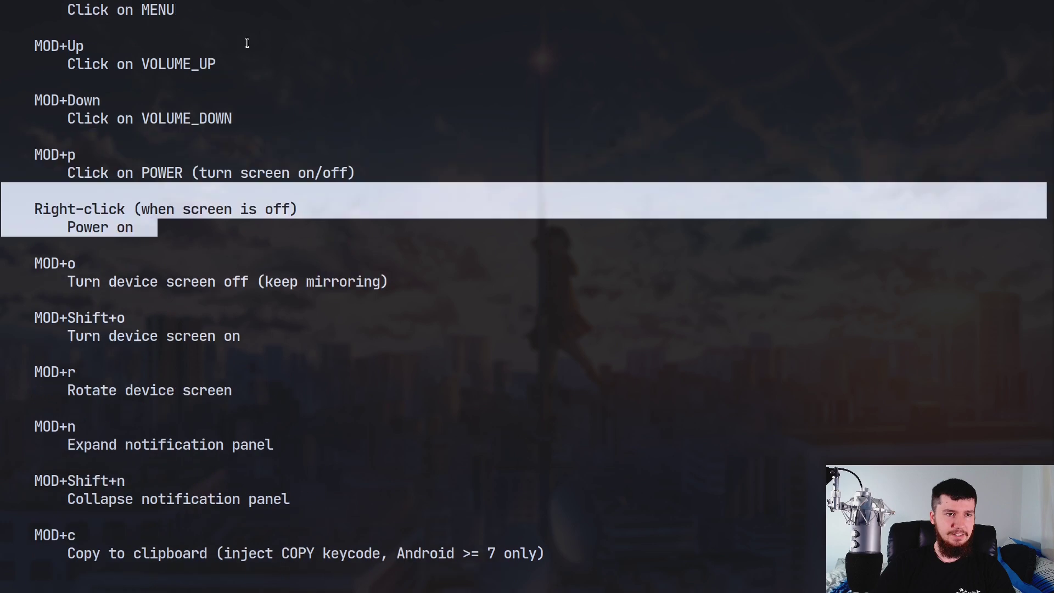
scroll(245, 90, up, 7)
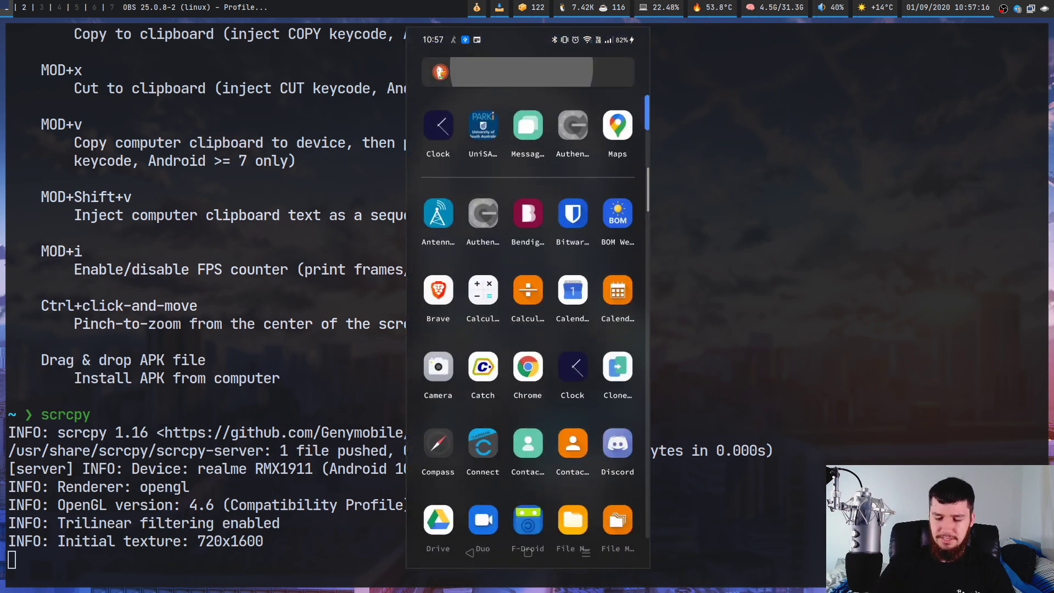
Search the phone's app drawer for 'set' and launch the Settings app
click(528, 72)
text(set)
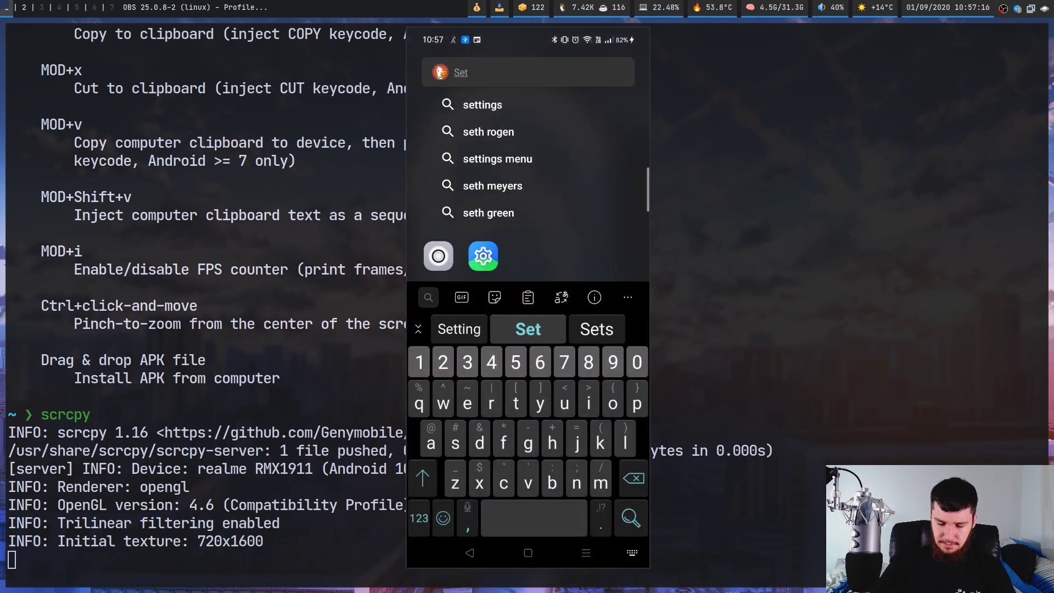
key(Return)
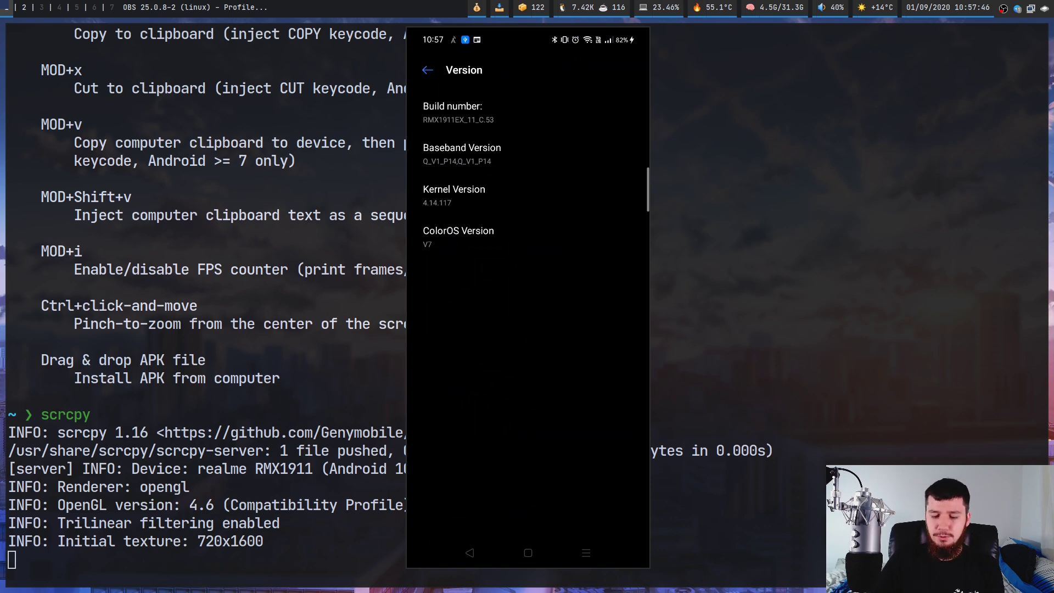
Go back from Version through About Phone to the main Settings list, then scroll it
click(427, 70)
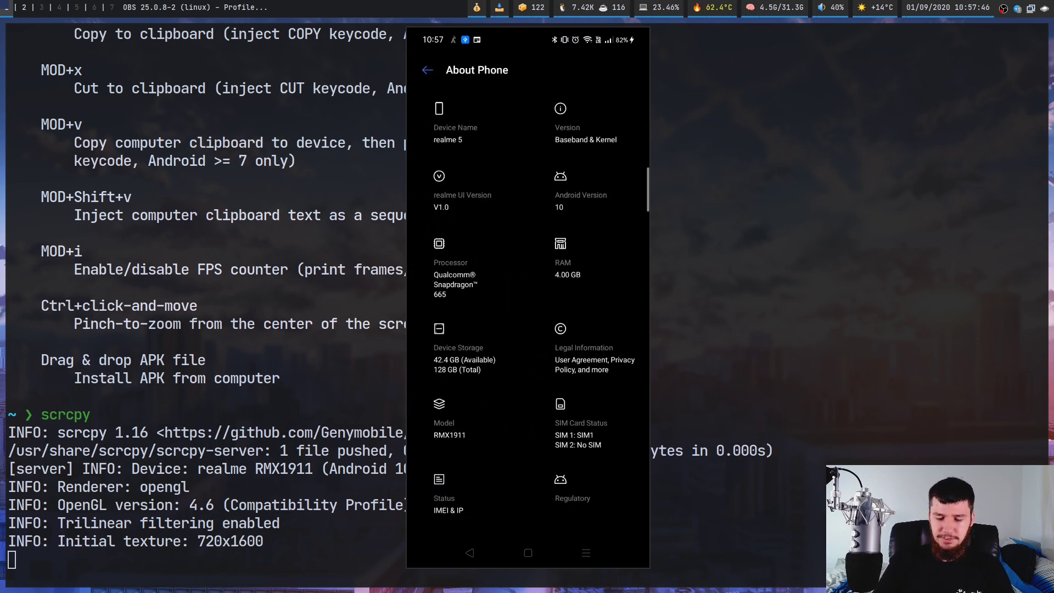
click(428, 69)
scroll(528, 302, down, 3)
scroll(529, 302, up, 5)
scroll(528, 302, up, 10)
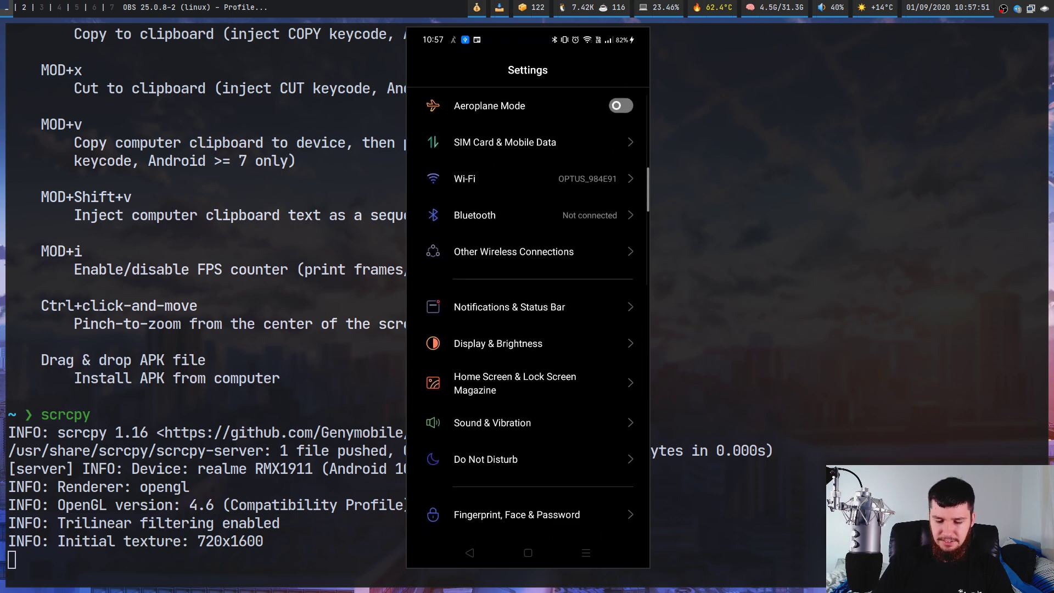
scroll(529, 302, up, 3)
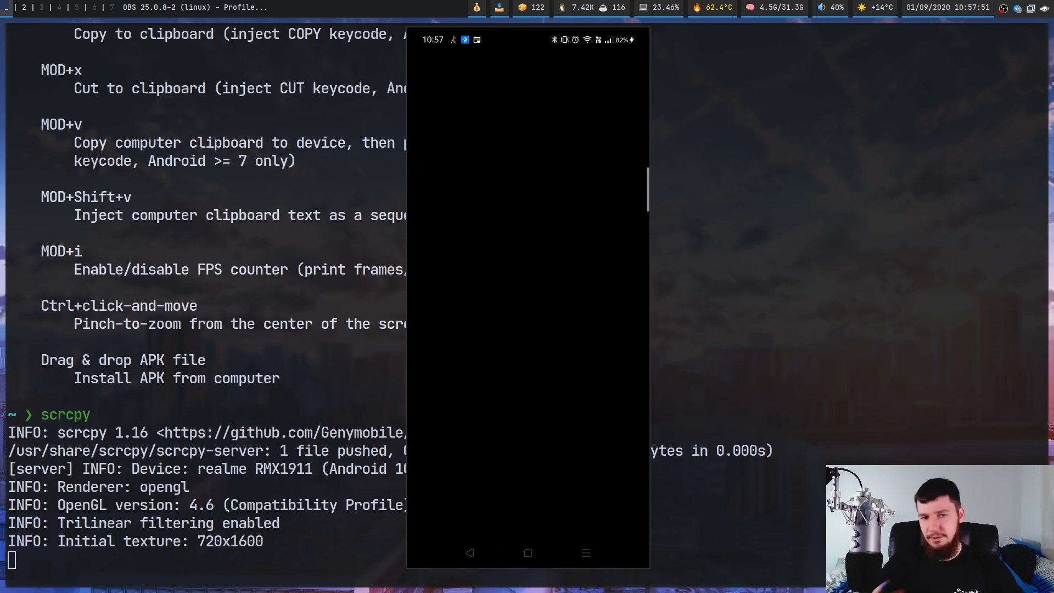
Search Settings for 'developer', expand the notification shade with Alt+N, and dismiss the USB dialog
text(develop)
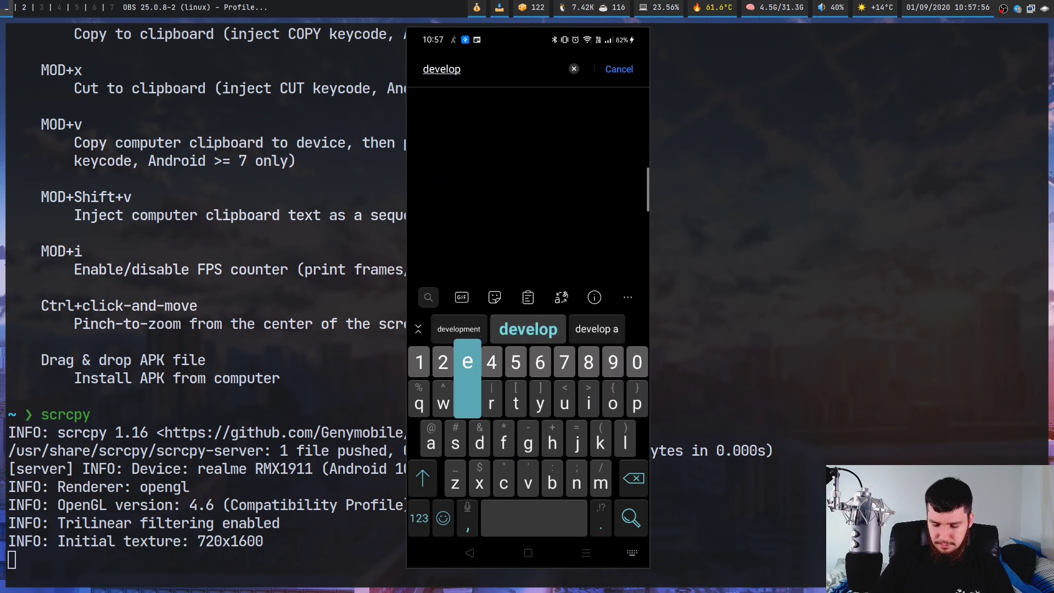
text(er)
key(Return)
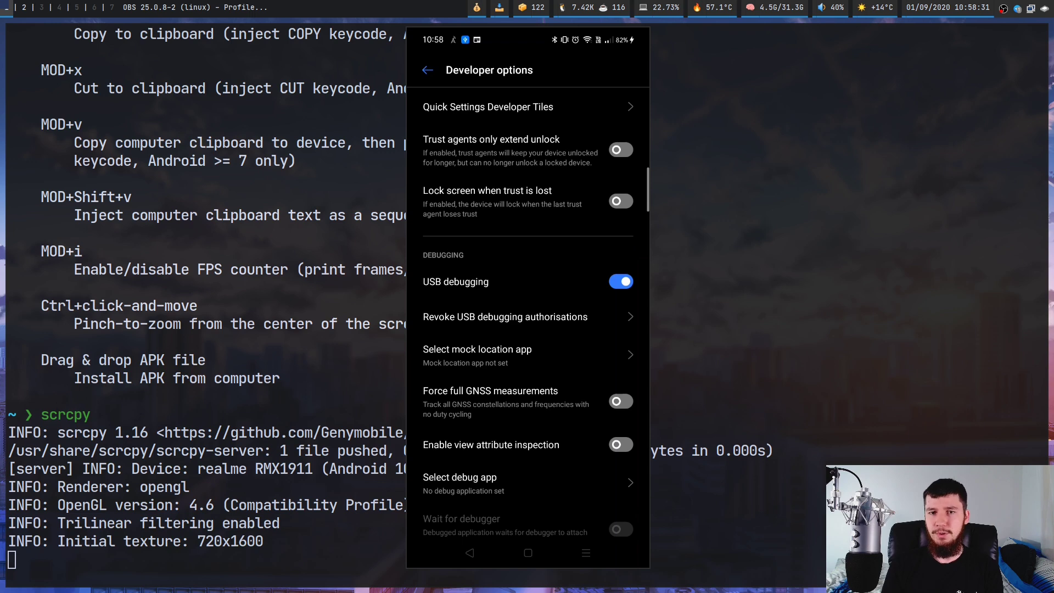
key(alt+n)
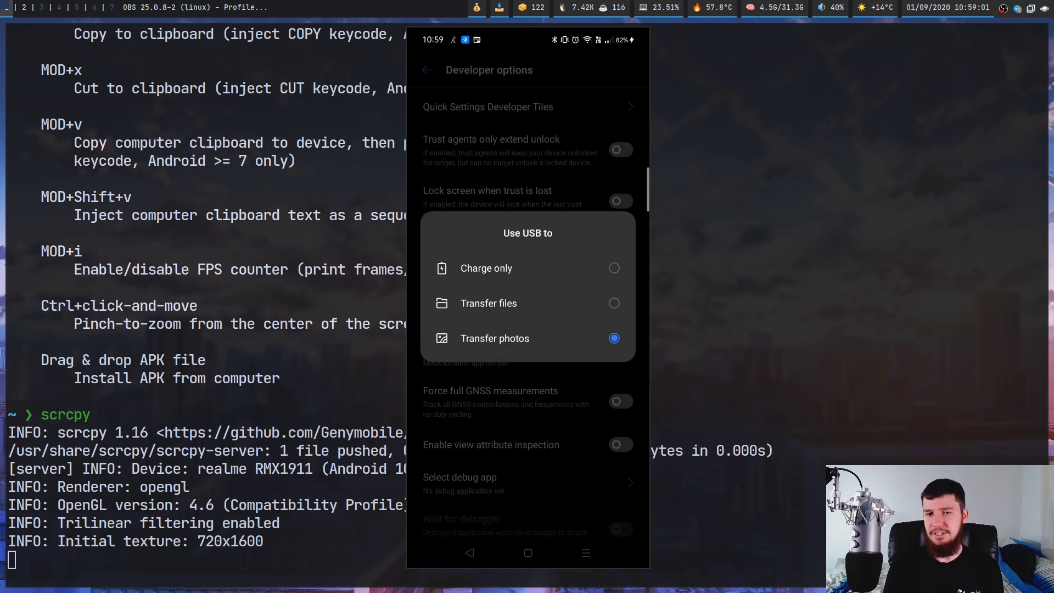
key(Escape)
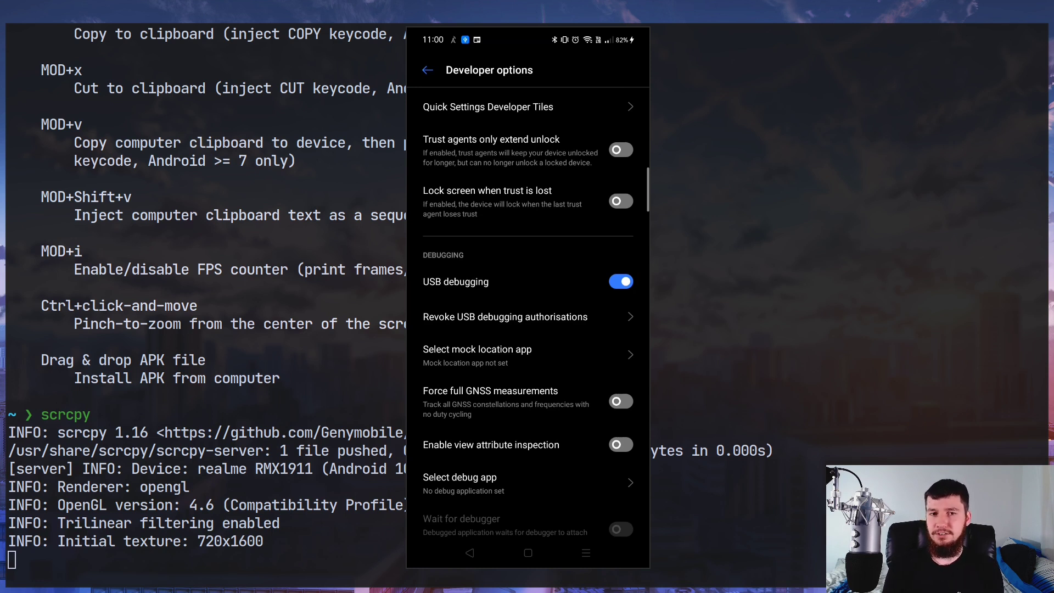
Send the phone to its home screen with the Alt+H scrcpy shortcut
key(alt+h)
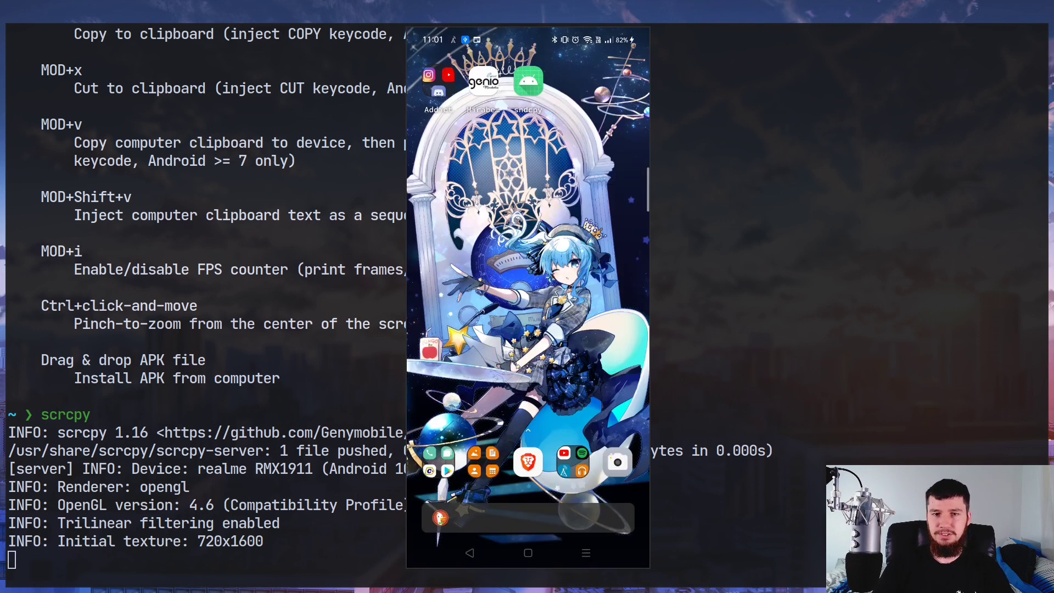